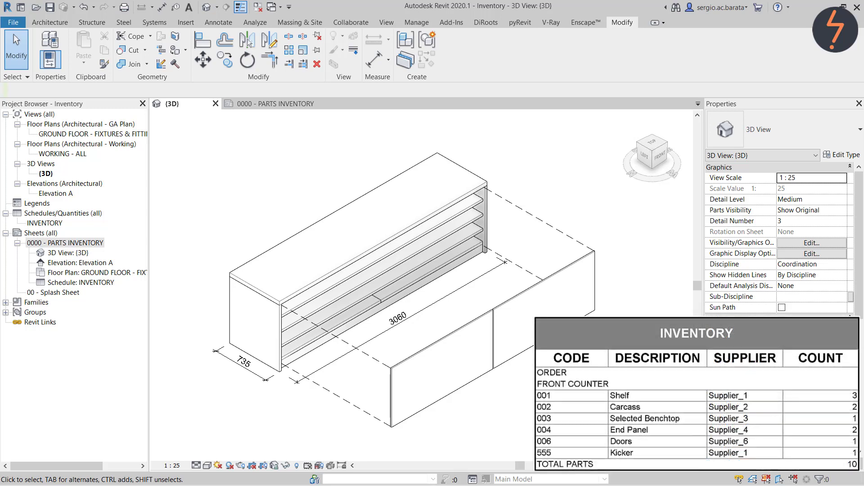
Select the exploded counter's benchtop, end panel and door panel, then show the {3D} counter view.
left_click(360, 216)
left_click(255, 324, "ctrl")
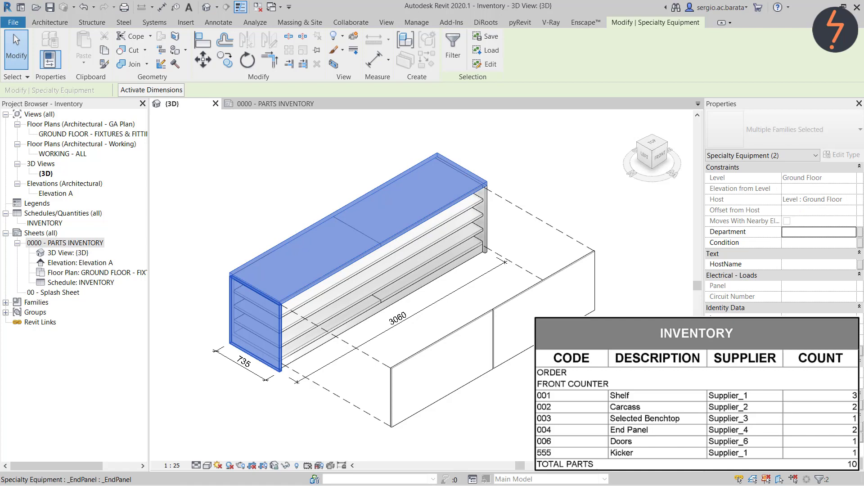
left_click(441, 369, "ctrl")
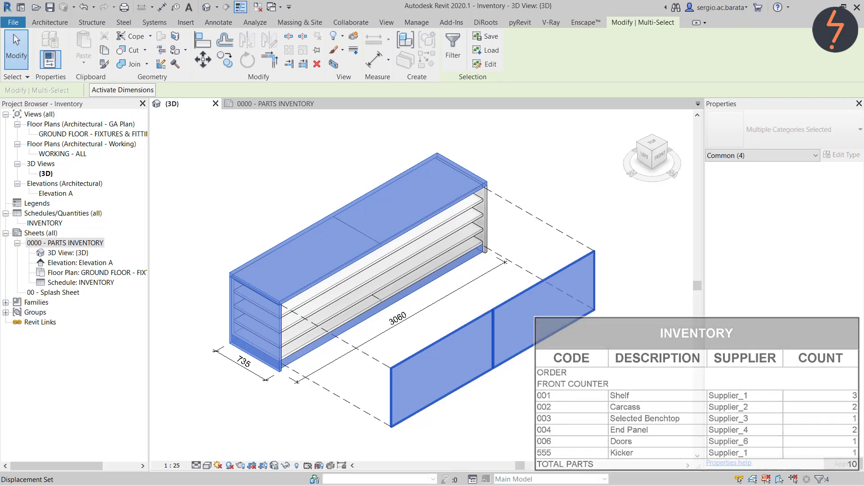
key("ctrl+Tab")
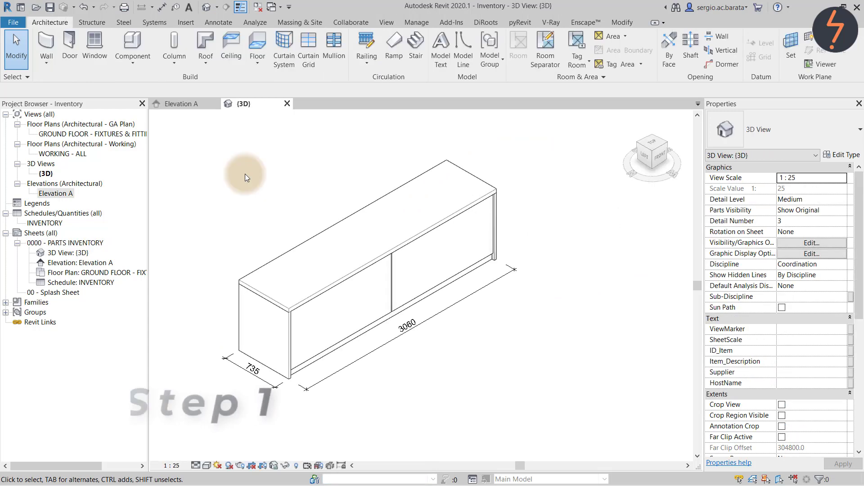
Drag the door panel's displacement set forward and set its Y Displacement to -1500.
left_click(297, 254)
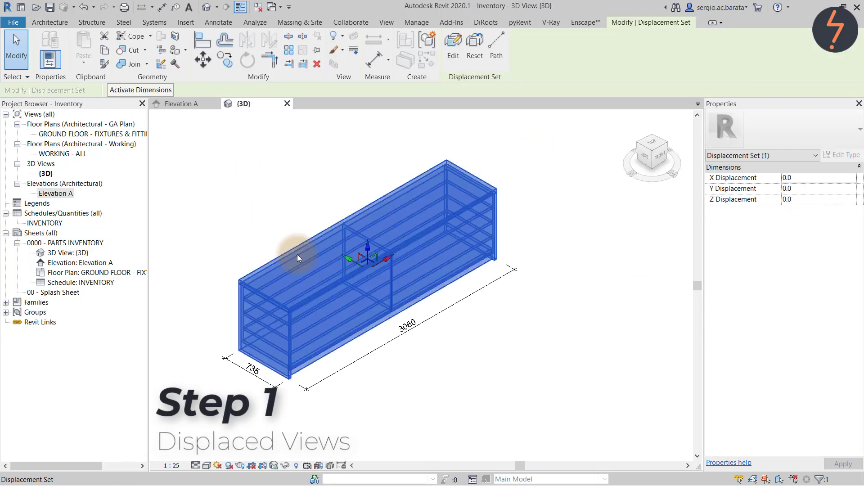
left_click(337, 301)
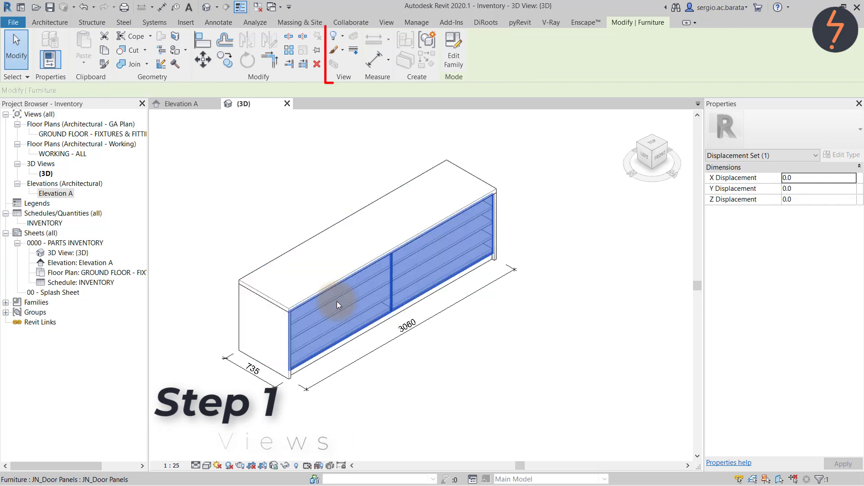
left_click(336, 301)
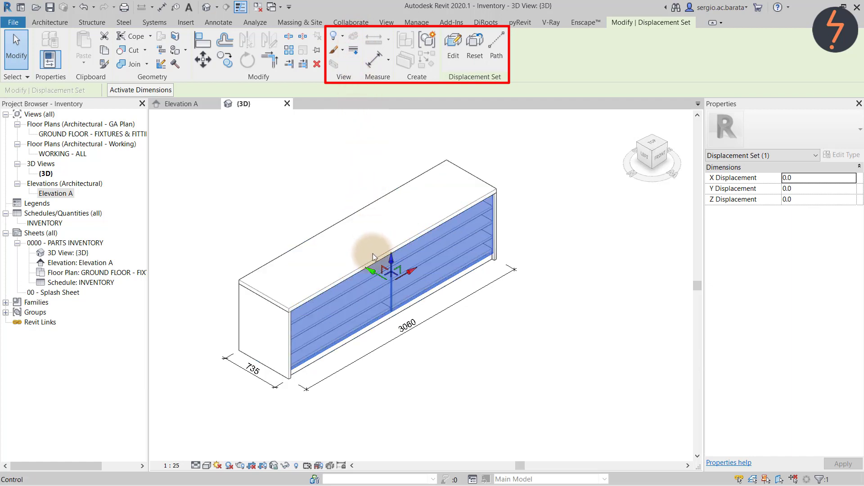
left_click_drag(374, 272, 460, 322)
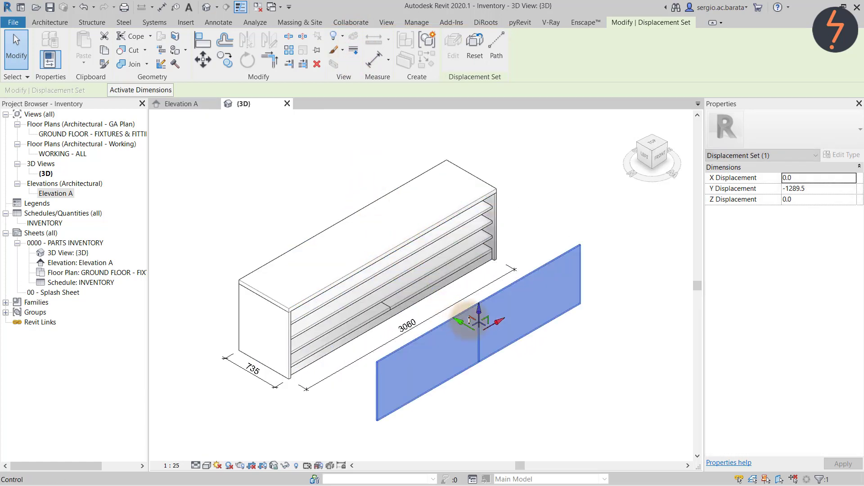
left_click(813, 192)
left_click_drag(813, 192, 789, 189)
type("500")
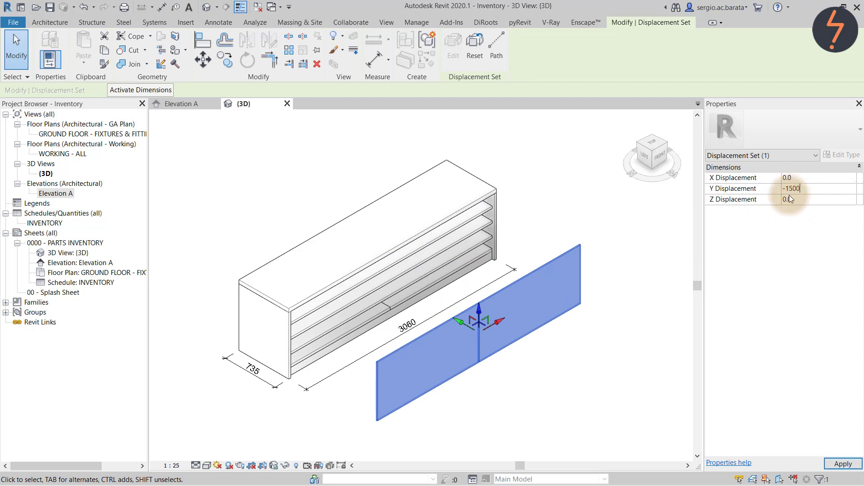
left_click(674, 297)
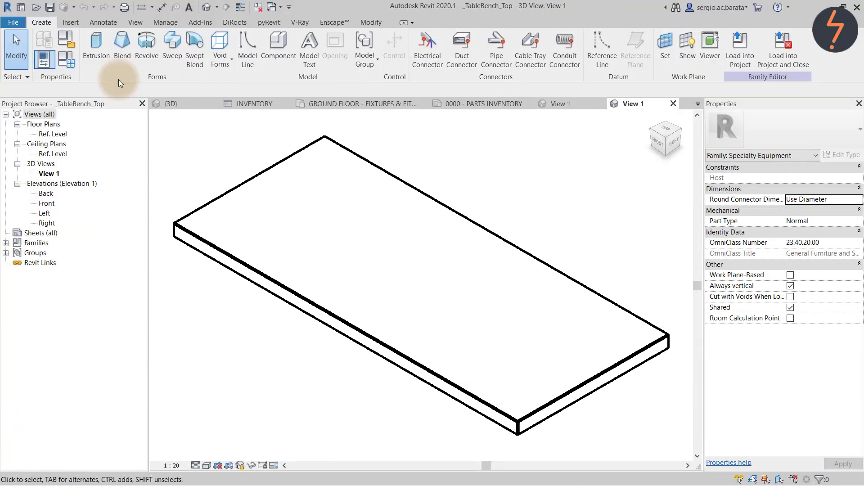
Open the benchtop family's Family Category and Parameters and scroll the Family Parameters list.
left_click(75, 37)
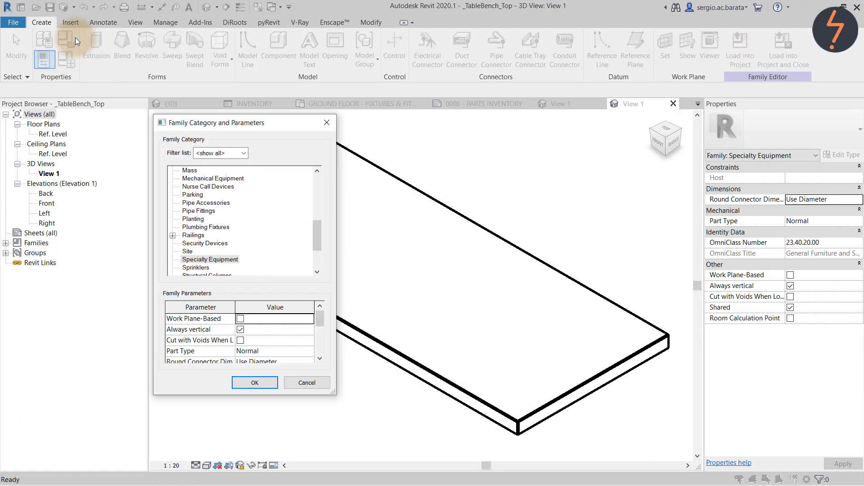
left_click(320, 359)
left_click(319, 358)
left_click(320, 358)
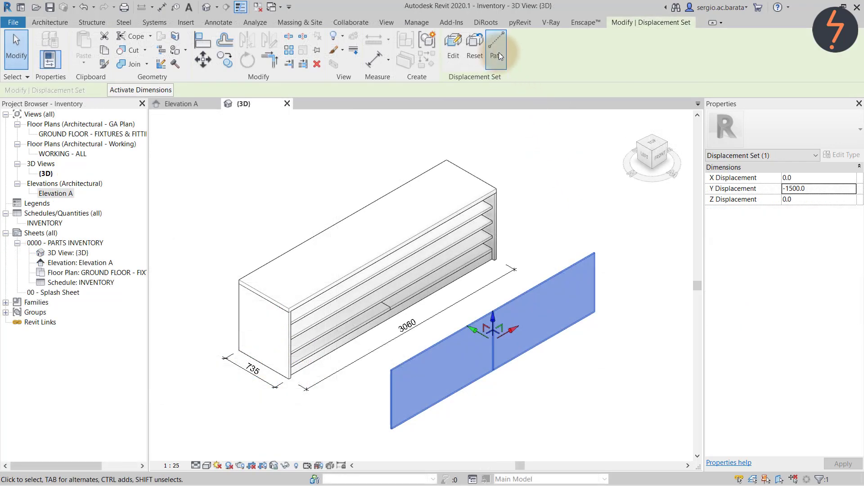
Add displacement paths from the door panel's top, bottom and left edges.
left_click(497, 53)
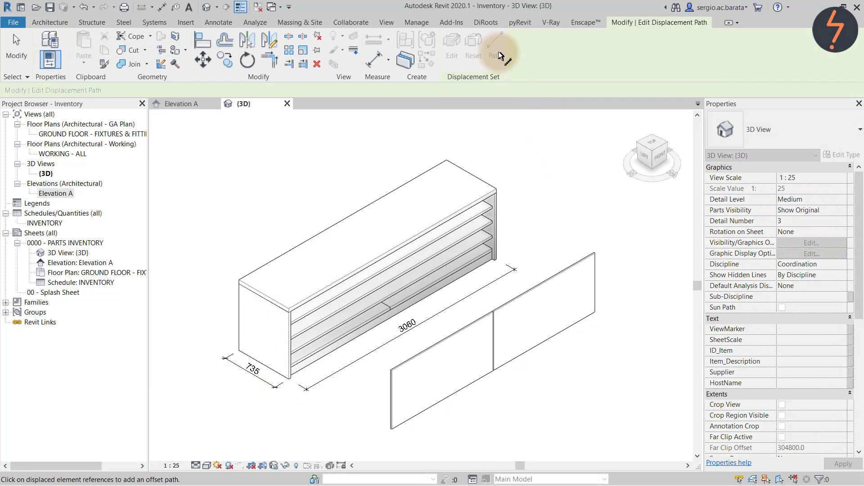
left_click(595, 254)
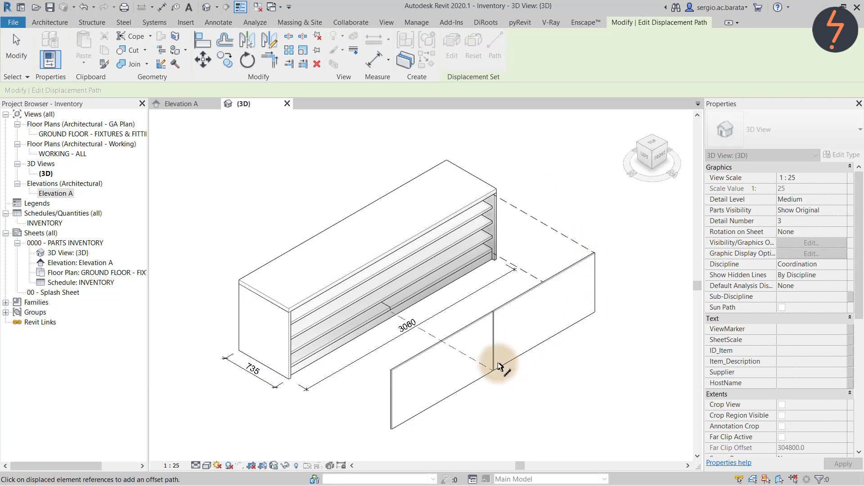
left_click(397, 429)
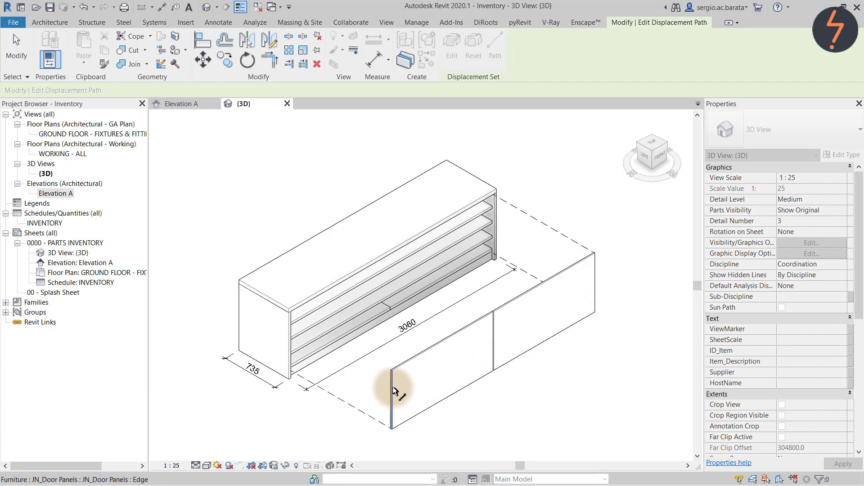
left_click(393, 373)
left_click(392, 373)
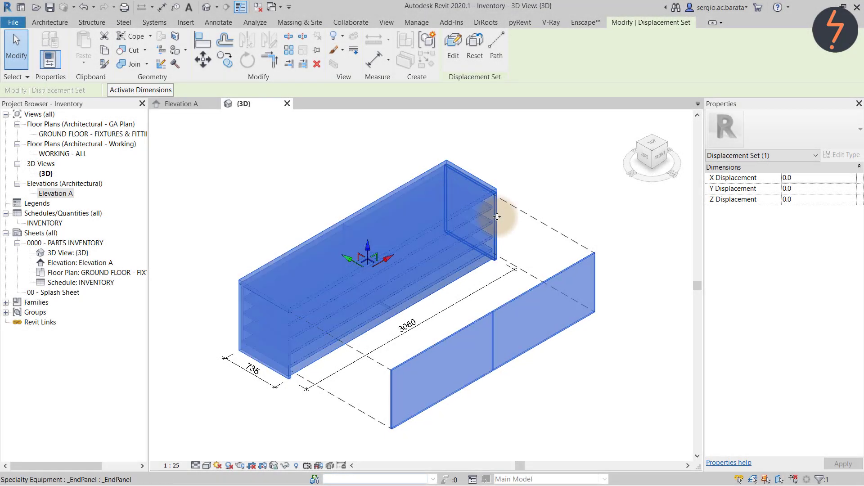
Displace the right end panel 1200 along X and give it a path from its corner.
left_click(497, 217)
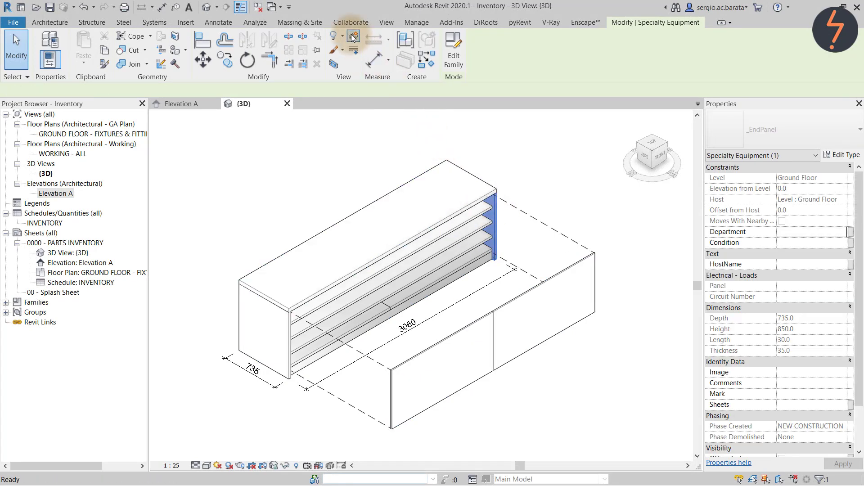
left_click(368, 56)
left_click_drag(491, 200, 588, 145)
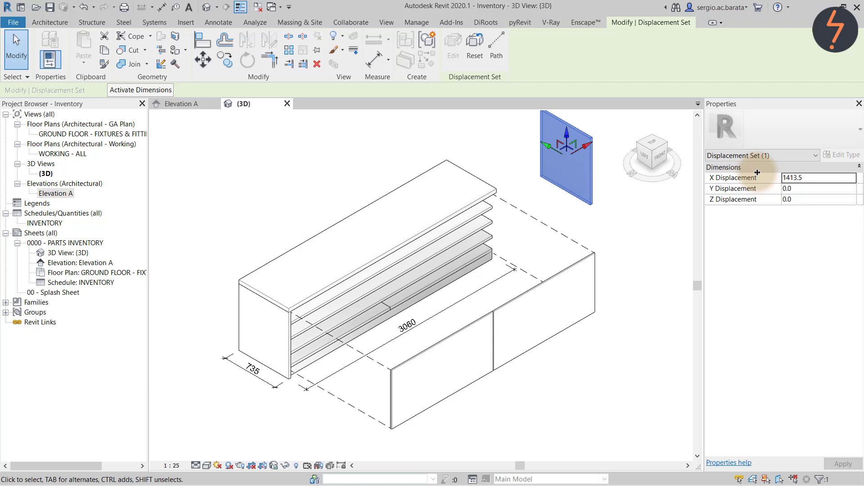
left_click(819, 181)
double_click(820, 181)
type("120")
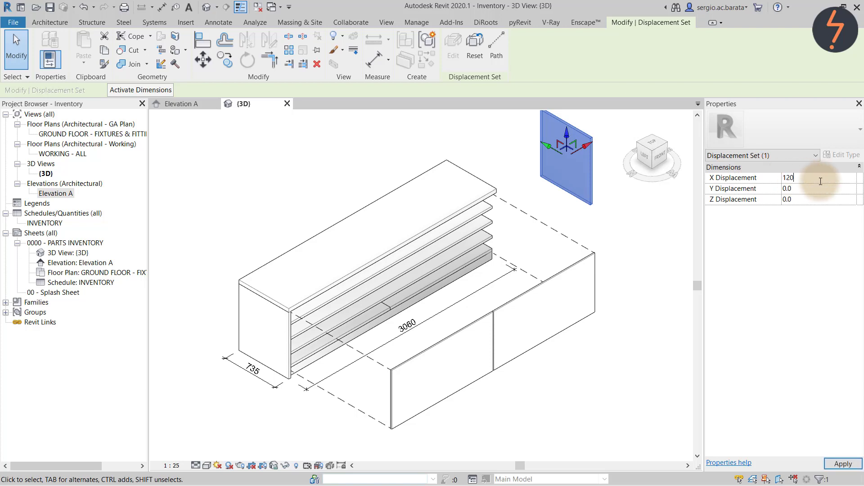
type("0")
key("Return")
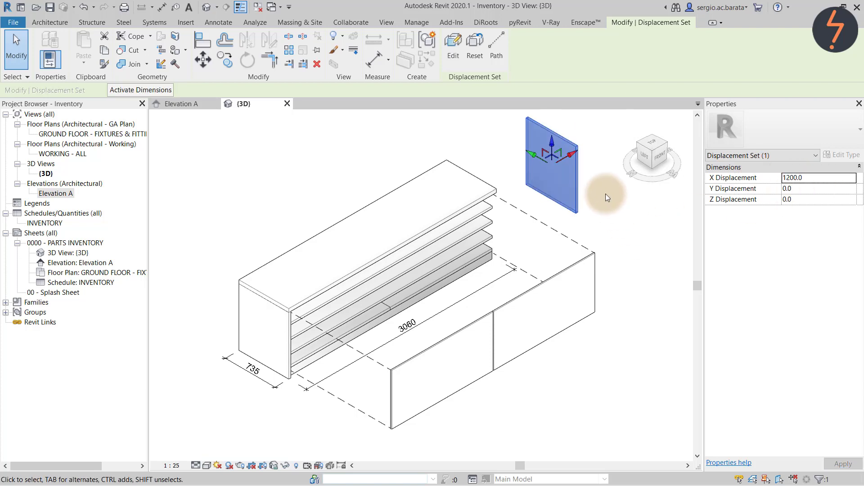
left_click(496, 47)
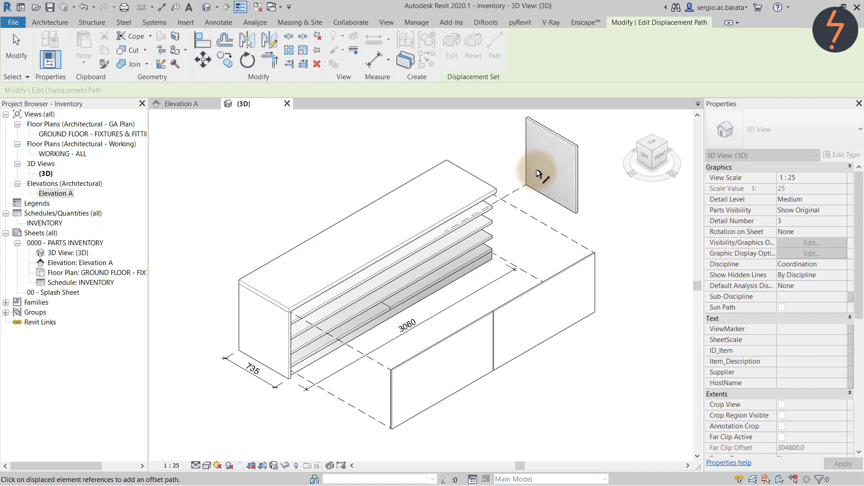
left_click(529, 137)
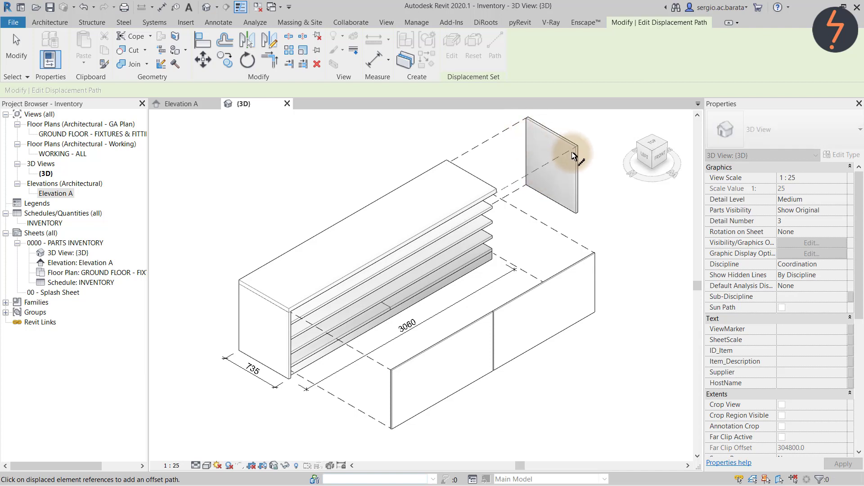
key("Escape")
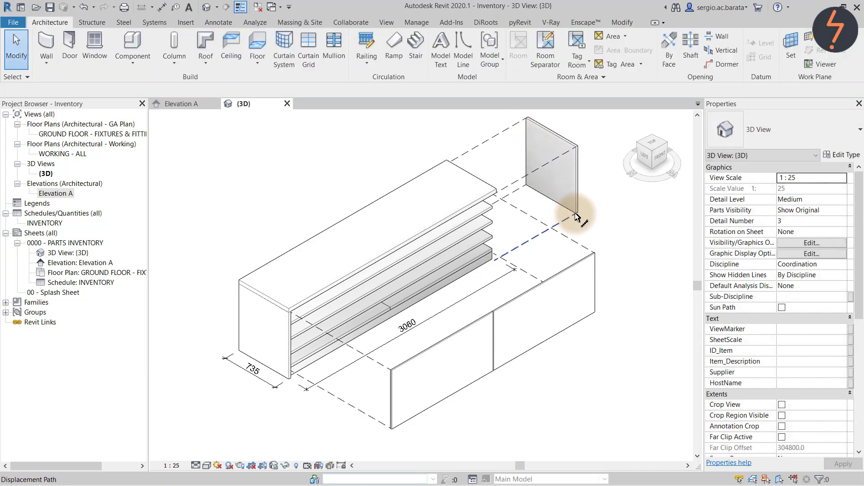
Open Object Styles and select the Displacement Path annotation category.
left_click(417, 22)
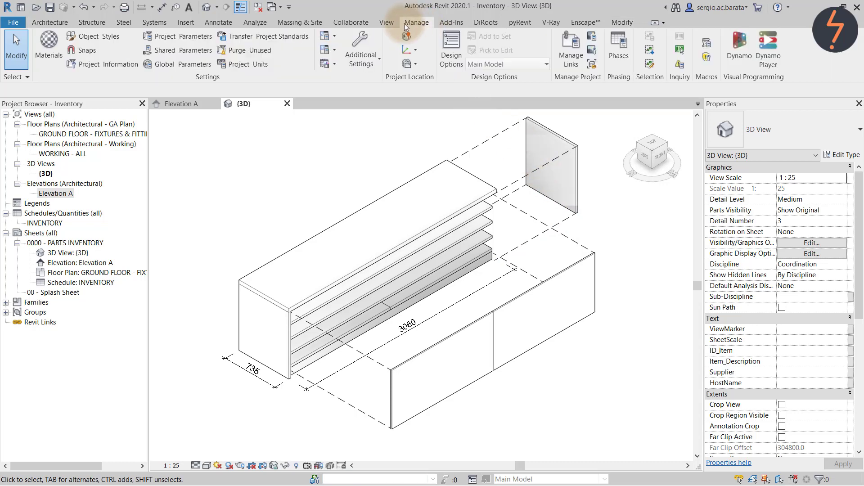
left_click(105, 36)
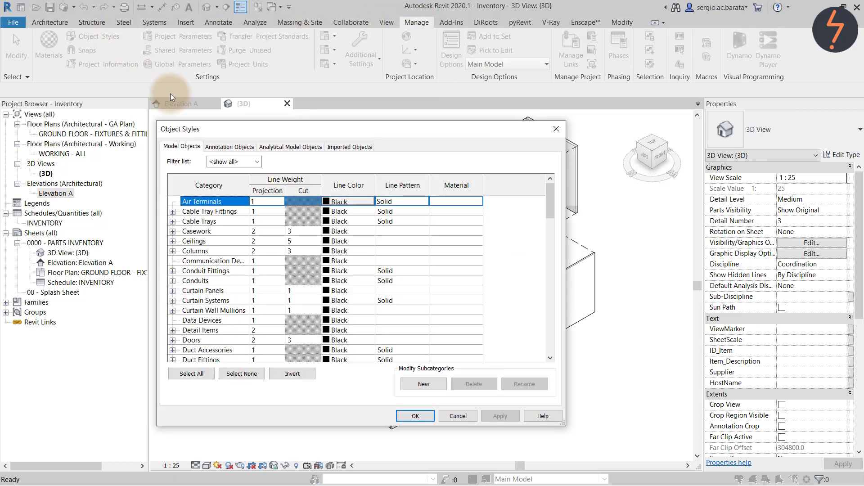
left_click(236, 148)
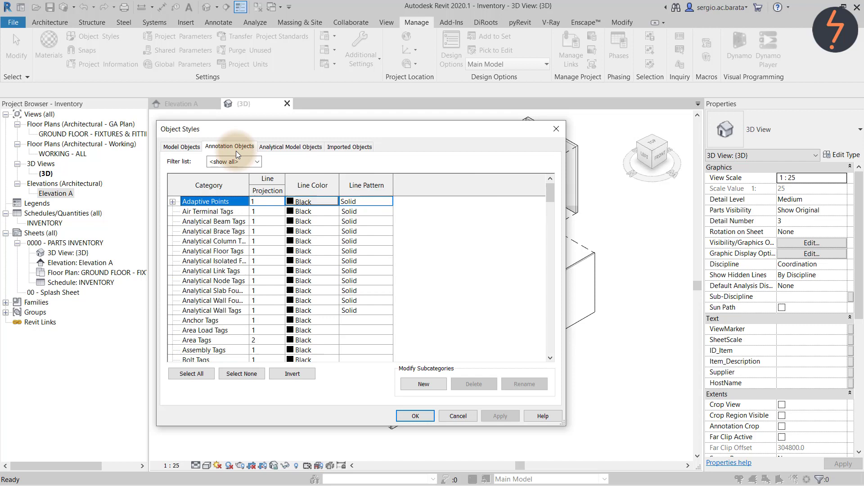
left_click(216, 251)
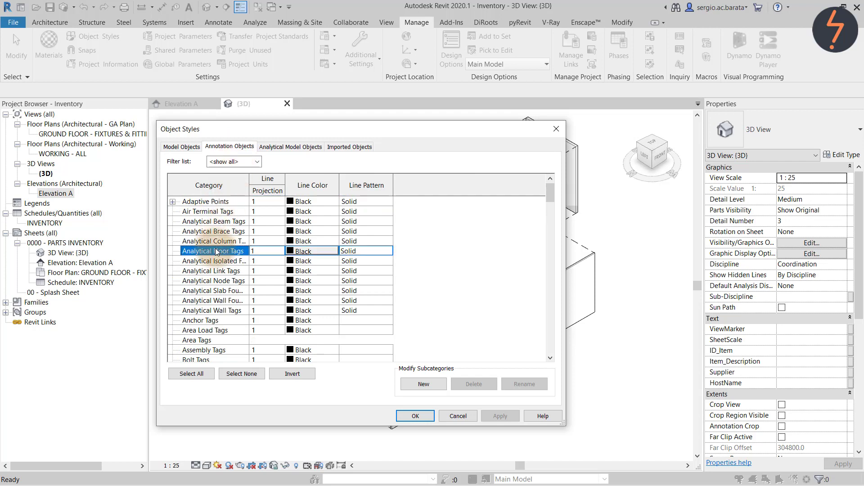
key("d")
key("i")
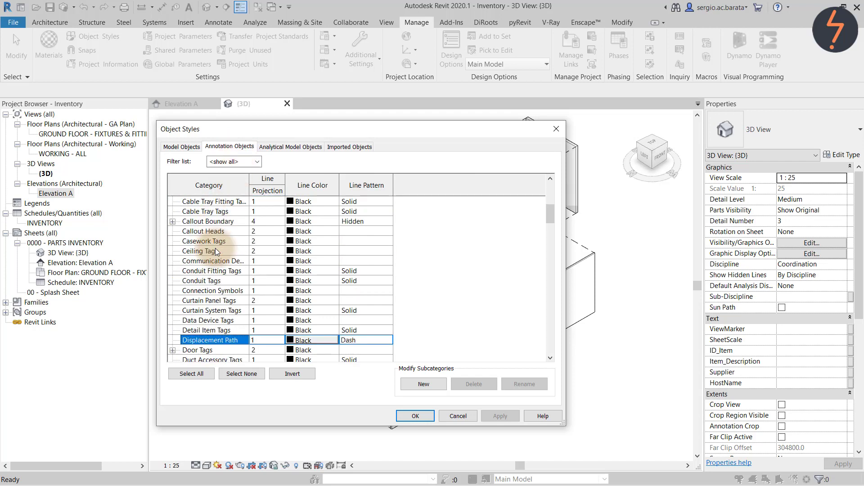
Set Displacement Path to orange, Dash - Dot pattern and line weight 3, and apply.
left_click(293, 341)
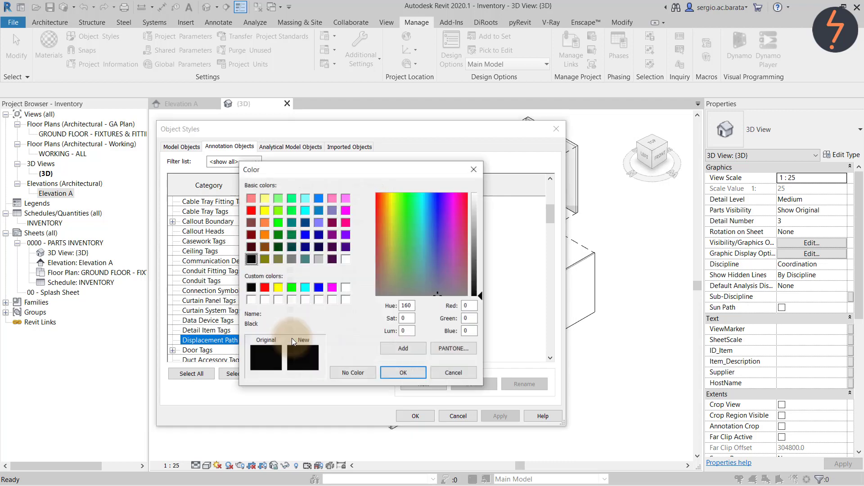
left_click(264, 222)
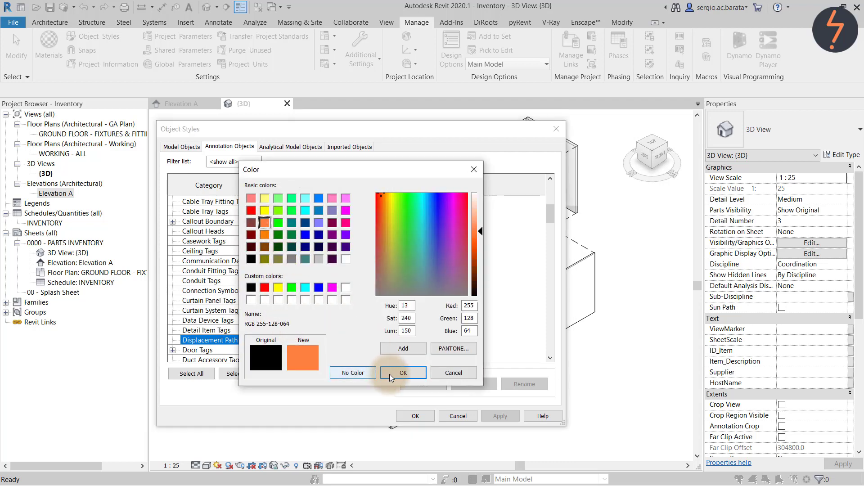
left_click(402, 373)
left_click(388, 340)
left_click(388, 340)
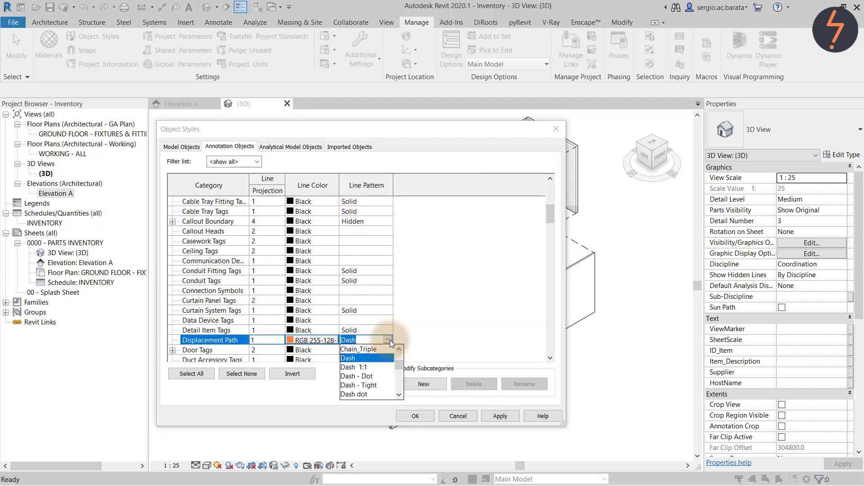
left_click(370, 377)
left_click(265, 344)
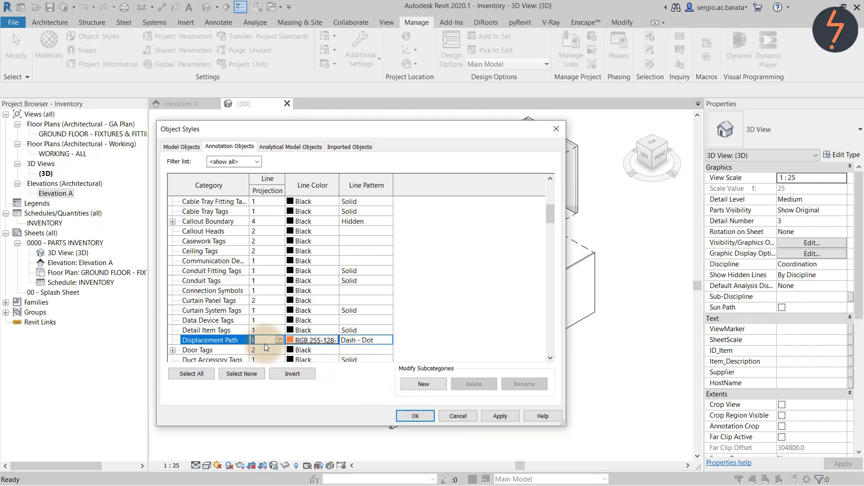
left_click(265, 347)
left_click(263, 363)
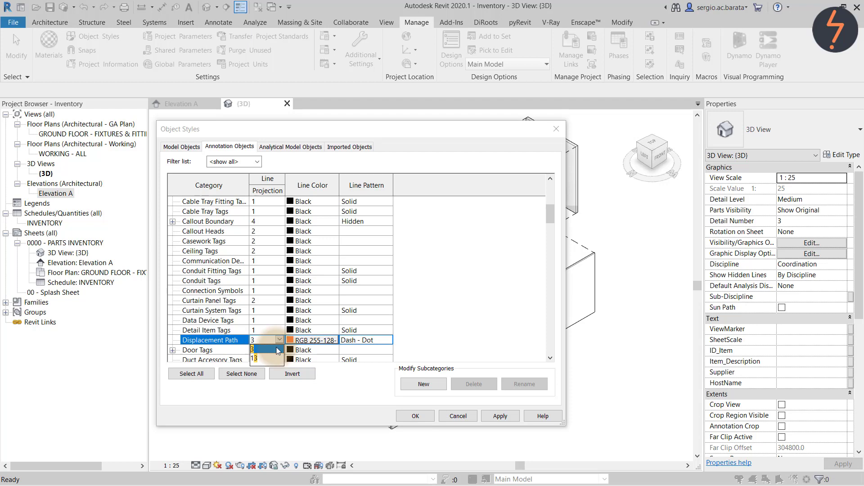
left_click(500, 416)
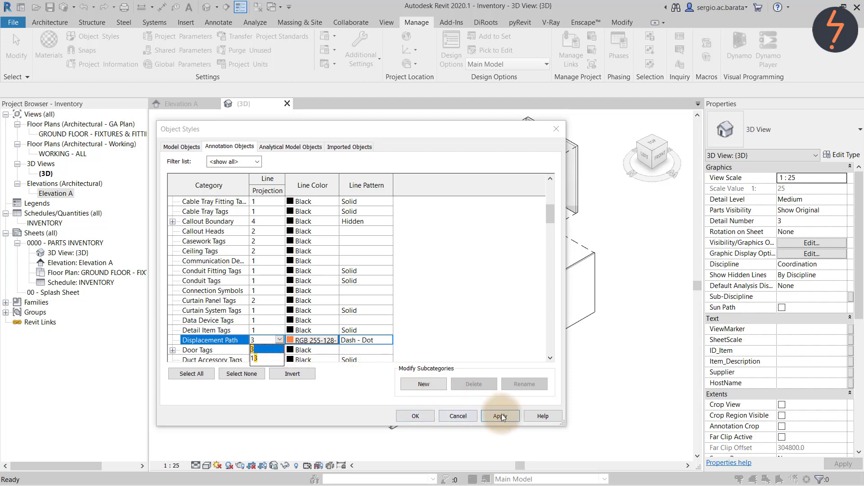
left_click(415, 416)
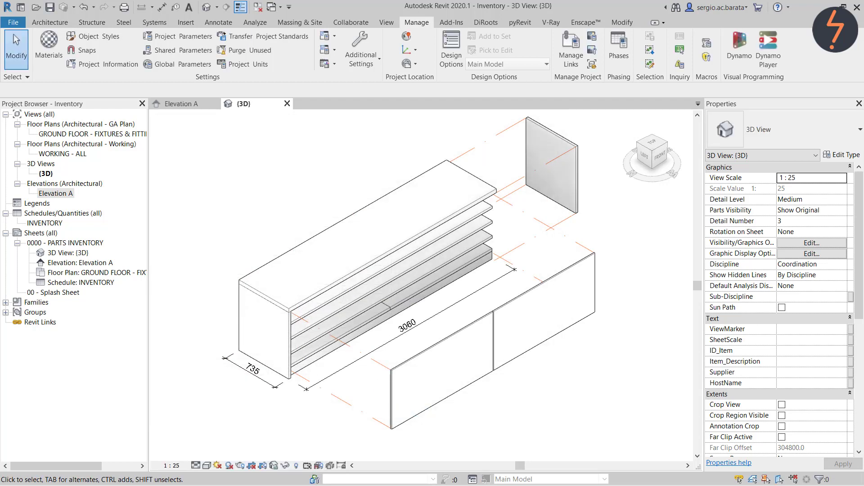
Add the shared parameter HostName as a project parameter for all categories.
left_click(196, 47)
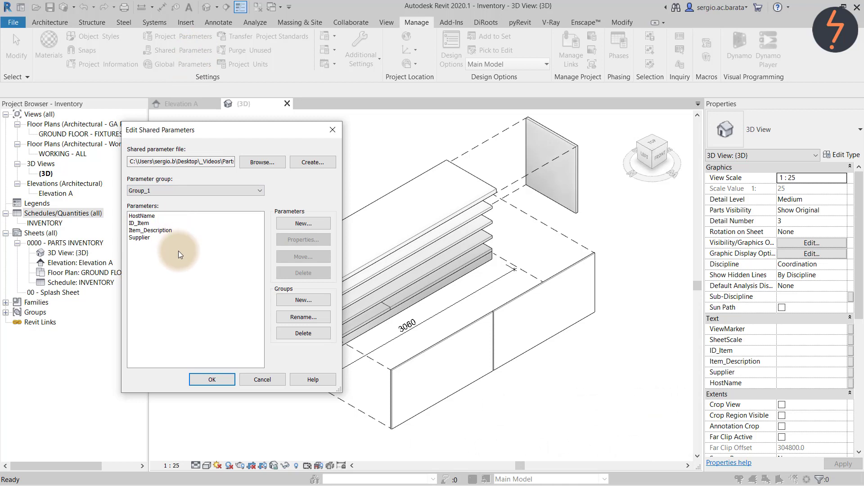
left_click(207, 382)
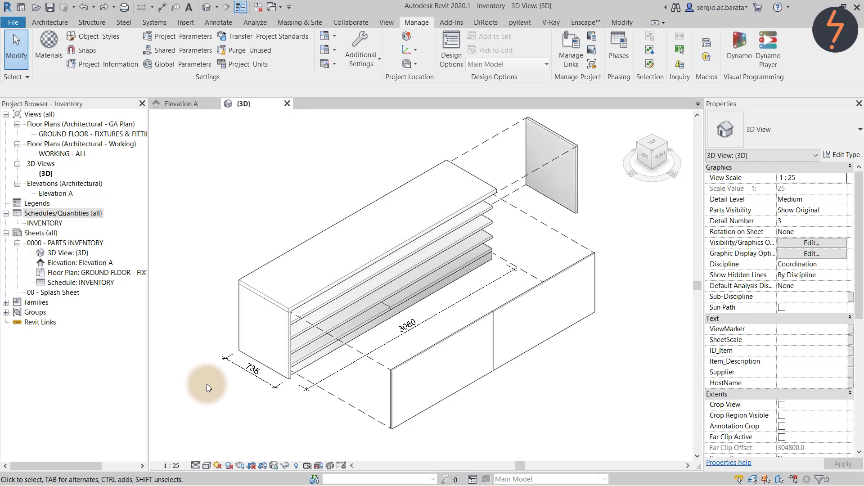
left_click(188, 39)
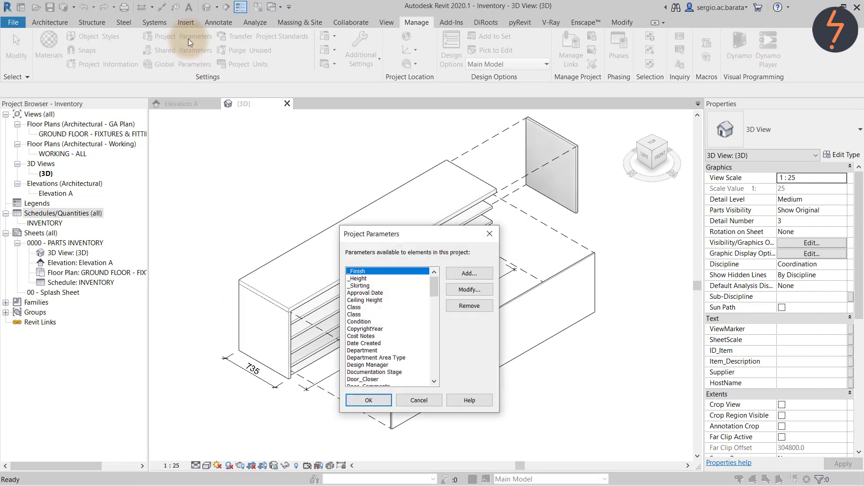
left_click(471, 275)
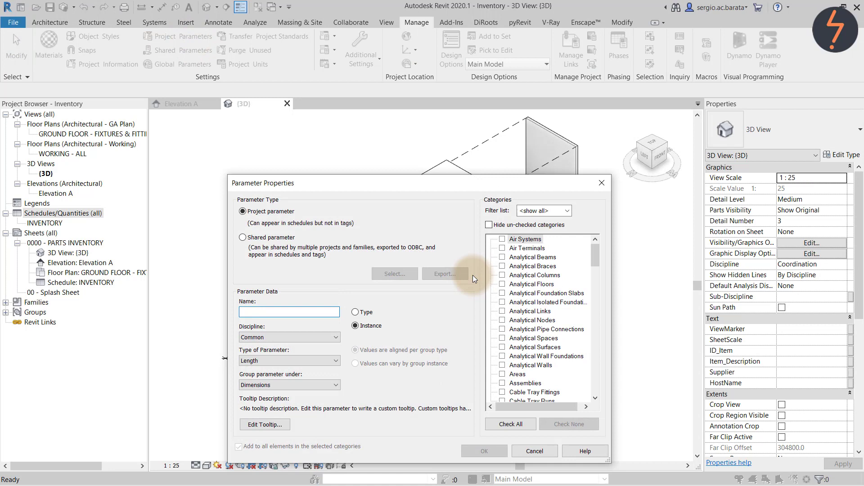
left_click(243, 237)
left_click(385, 274)
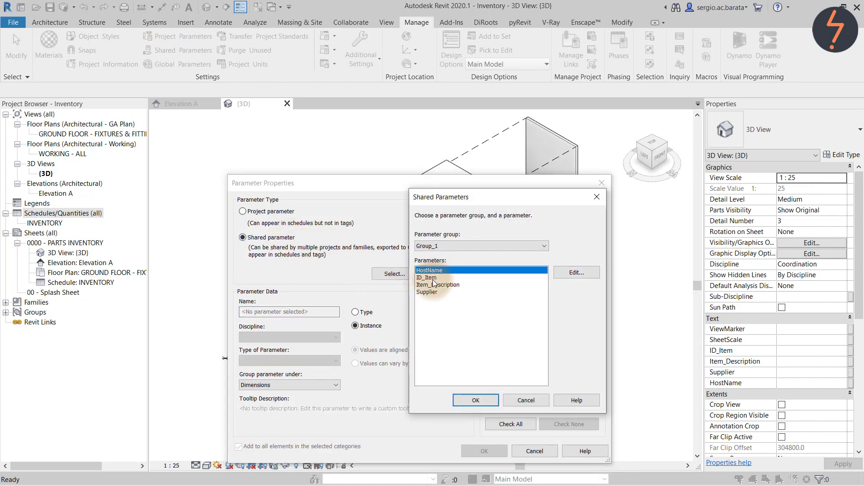
left_click(480, 400)
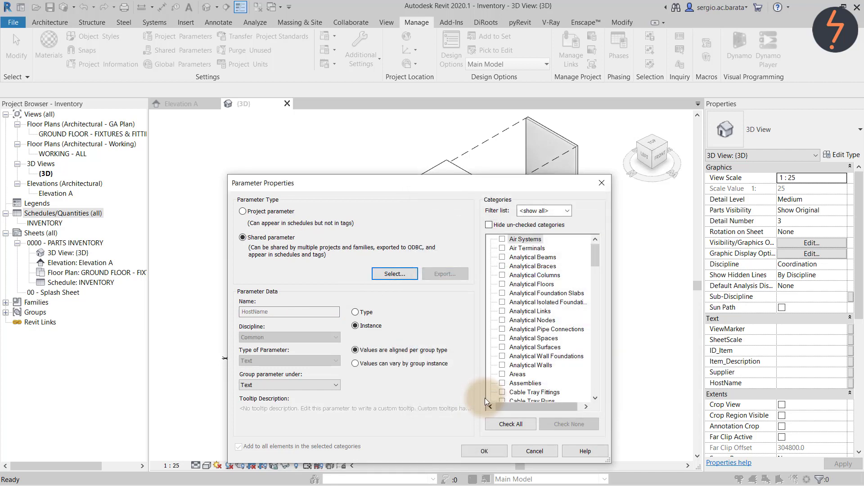
left_click(507, 424)
left_click(484, 451)
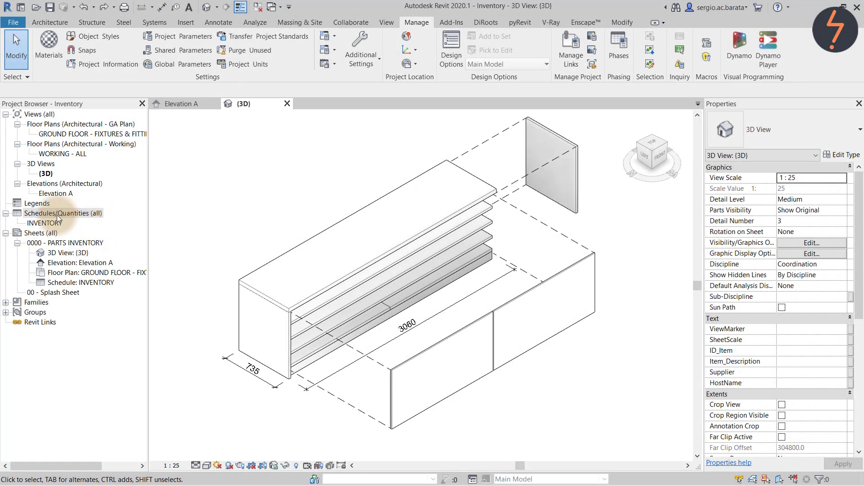
Start a new schedule from Schedules/Quantities with phase NEW CONSTRUCTION.
right_click(57, 216)
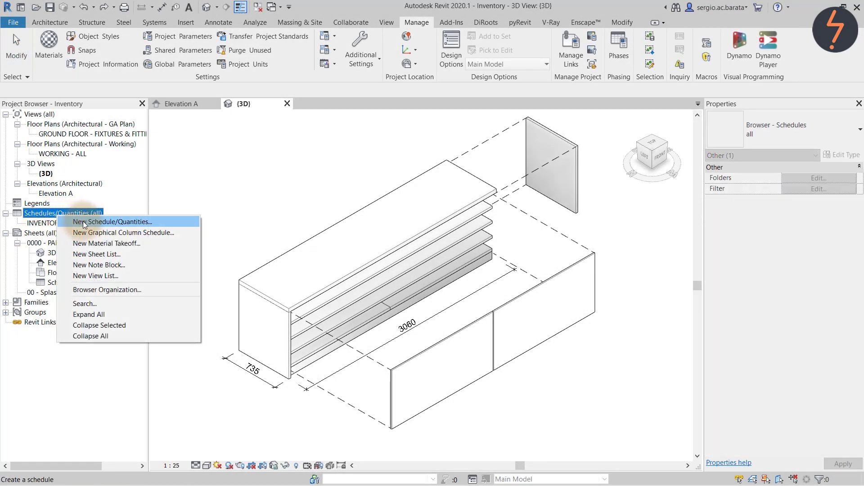
left_click(74, 222)
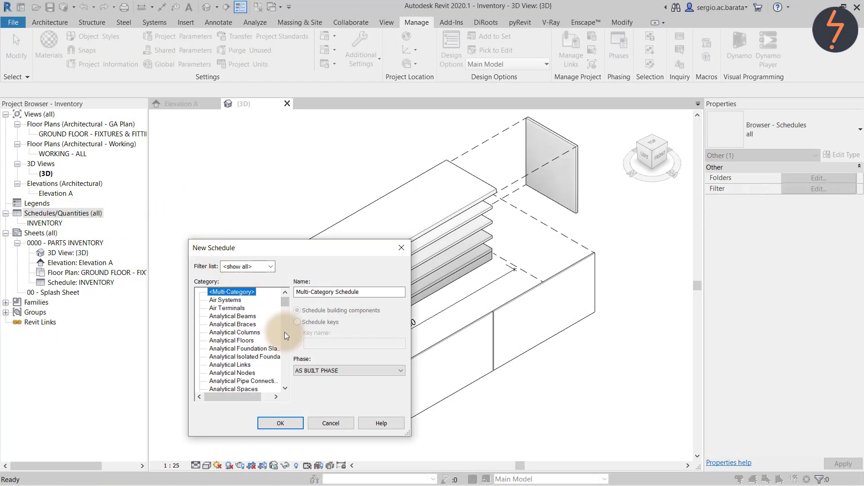
left_click(316, 371)
left_click(322, 395)
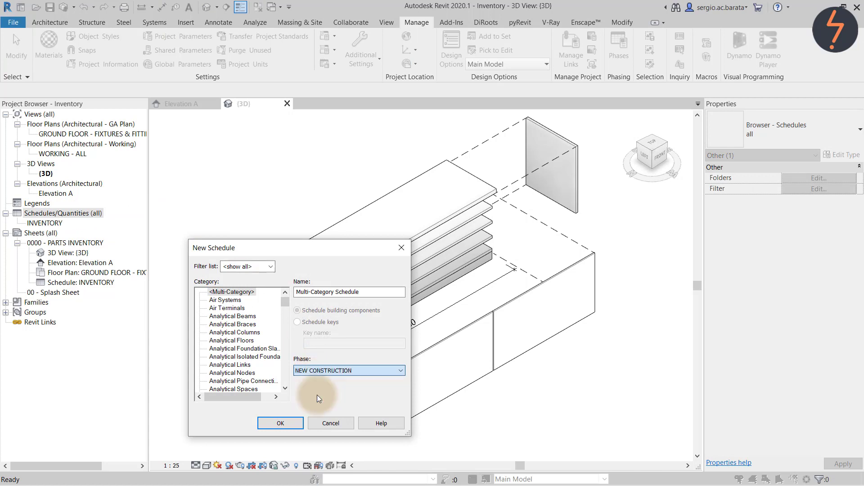
Create the Multi-Category Schedule, add HostName, and move Room Name to the top of the fields.
left_click(281, 423)
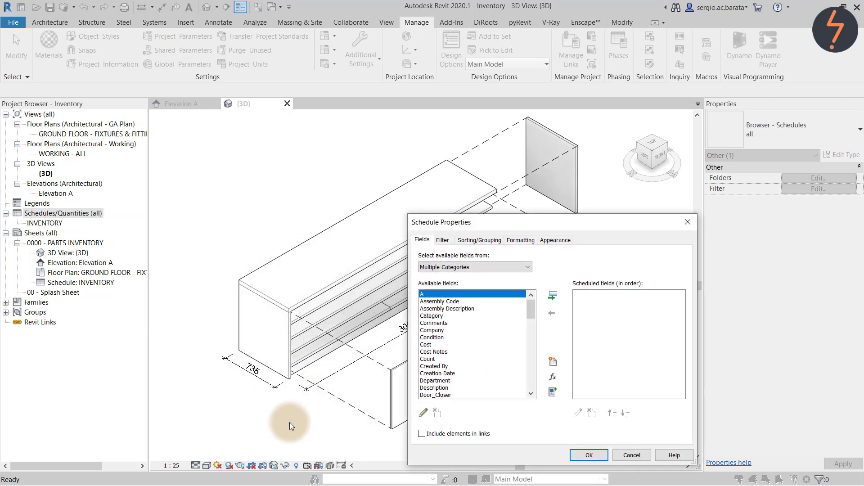
left_click(434, 374)
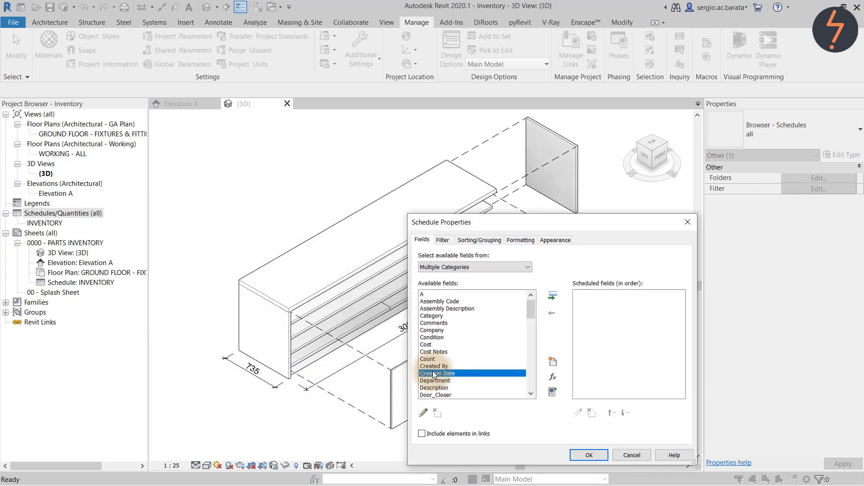
type("ho")
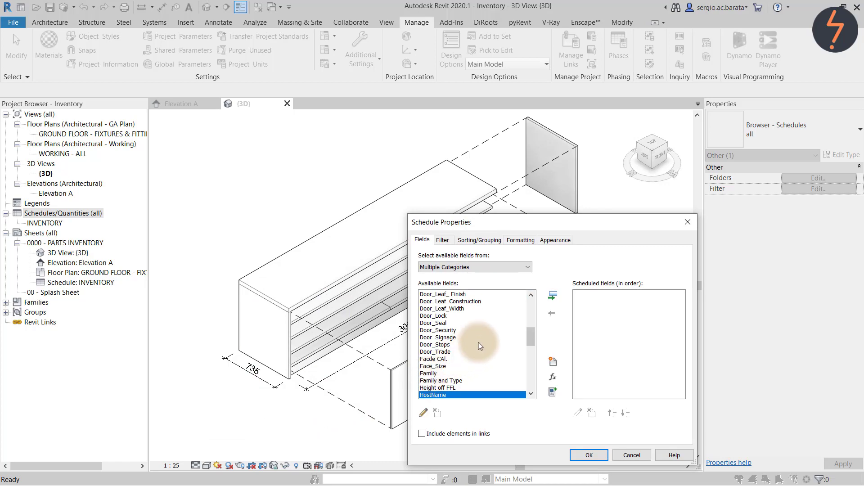
left_click(553, 296)
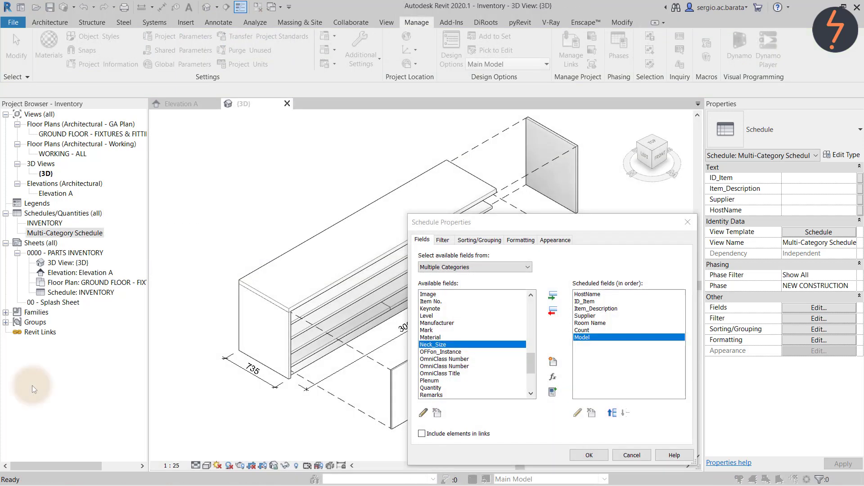
left_click(605, 323)
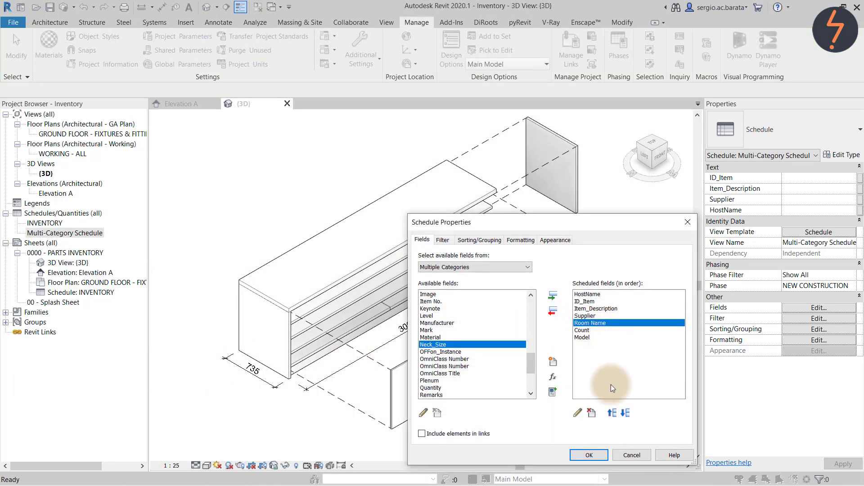
left_click(612, 413)
left_click(613, 414)
left_click(613, 414)
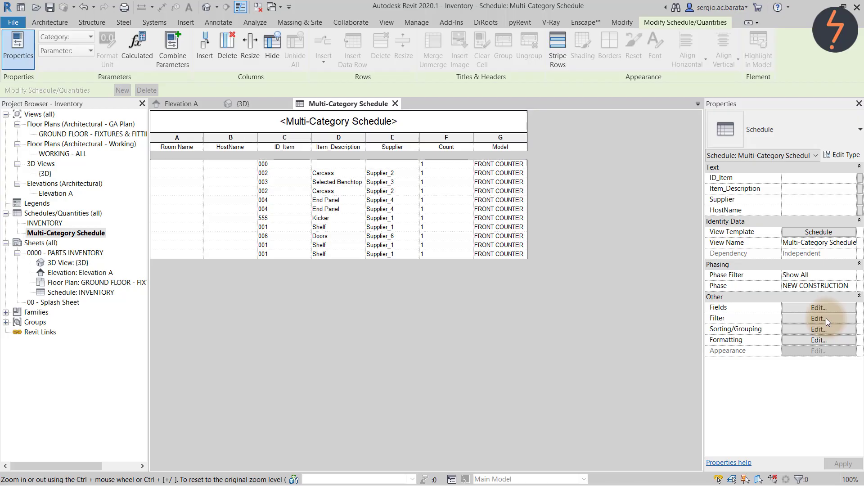
left_click(826, 317)
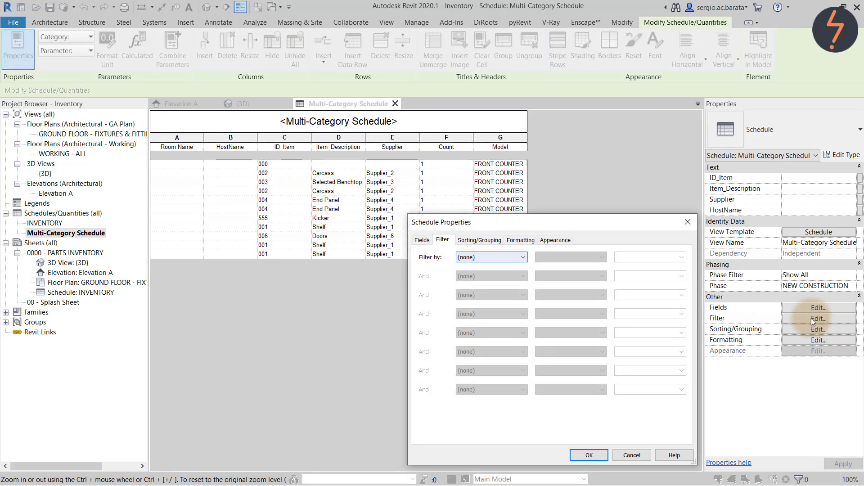
Filter the schedule to Model equals FRONT COUNTER and ID_Item does not equal 000.
left_click(495, 257)
left_click(501, 308)
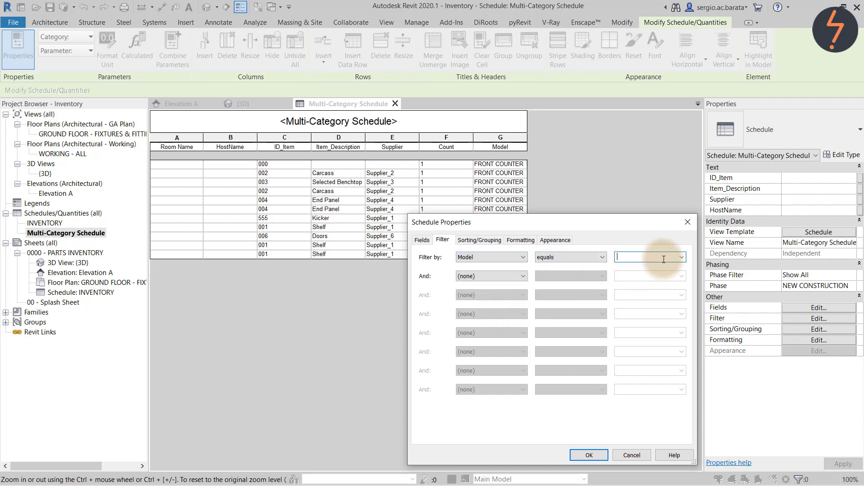
left_click(681, 257)
left_click(674, 266)
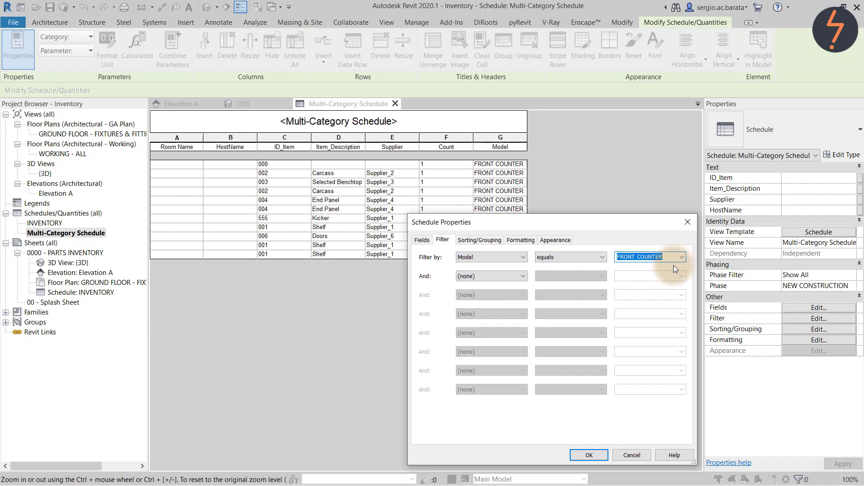
left_click(517, 276)
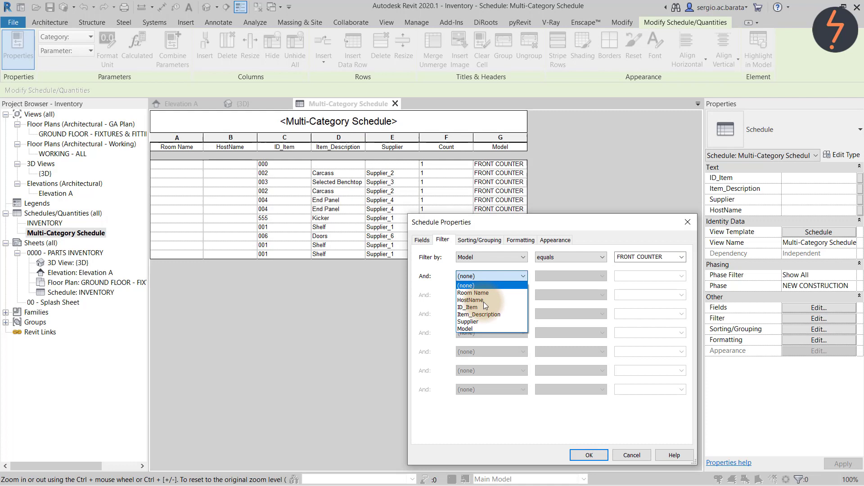
left_click(484, 304)
left_click(593, 276)
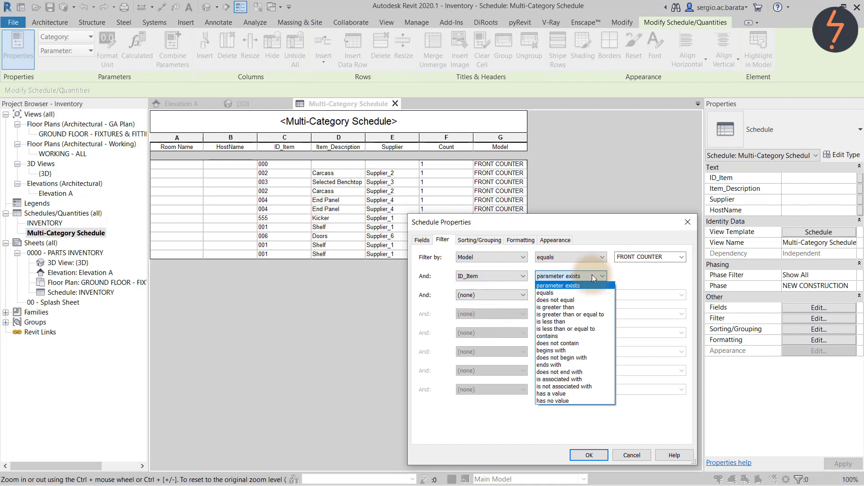
left_click(581, 298)
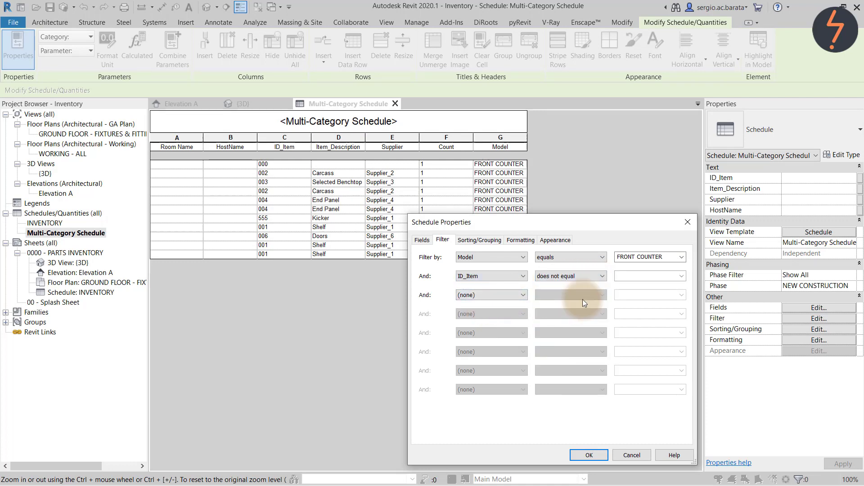
left_click(627, 276)
type("000")
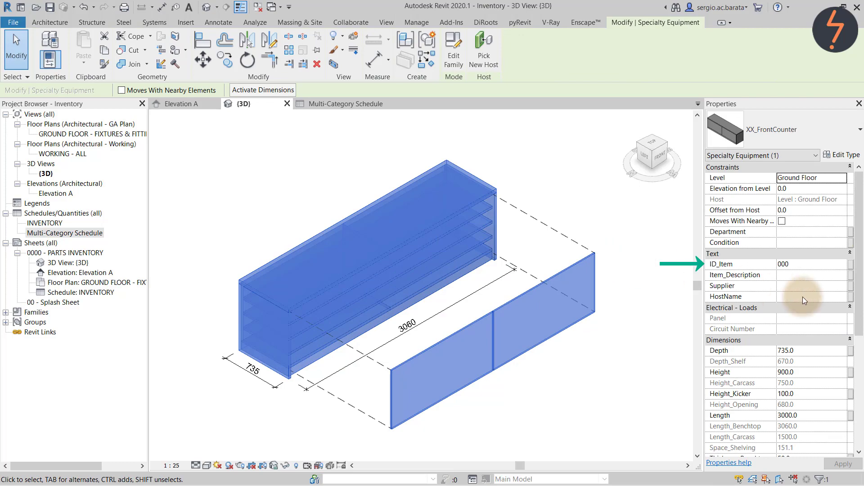
Check that the counter's type parameter Model reads FRONT COUNTER.
left_click(841, 154)
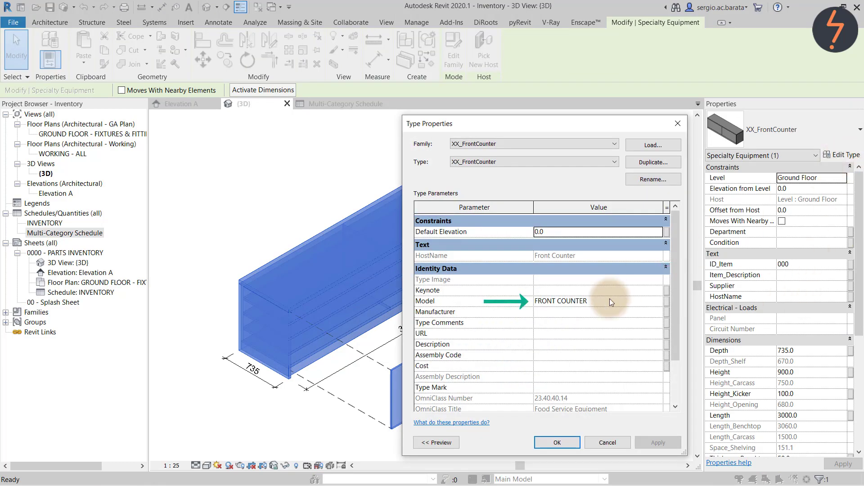
left_click(557, 443)
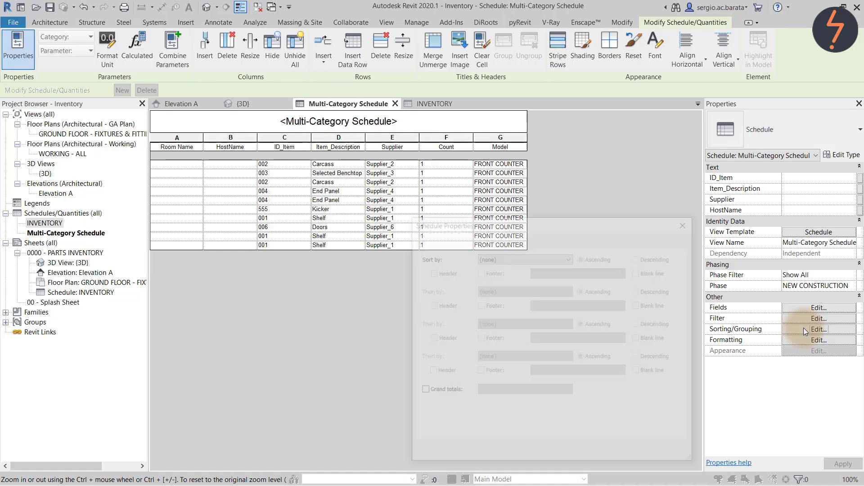
Sort by Room Name and Model with headers, then by ID_Item.
left_click(803, 327)
left_click(550, 259)
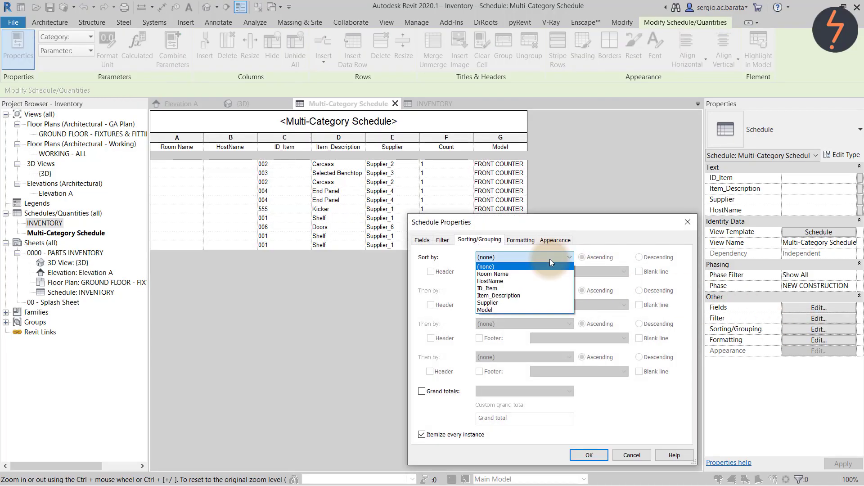
left_click(547, 275)
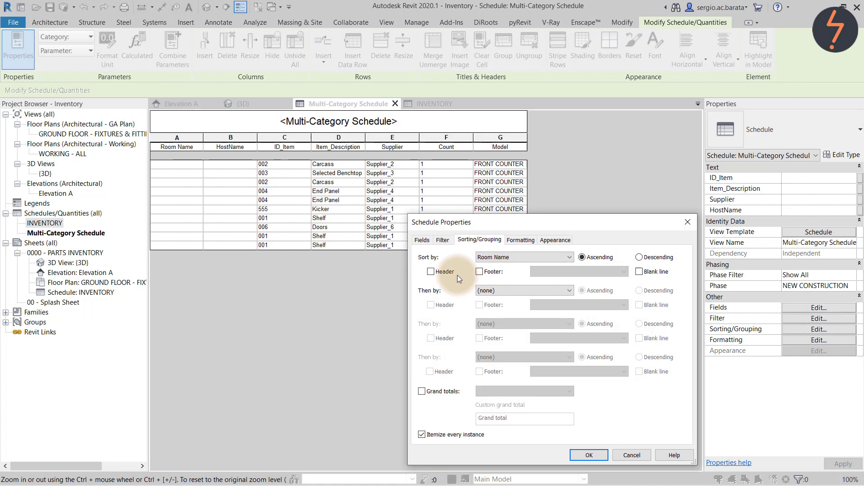
left_click(432, 271)
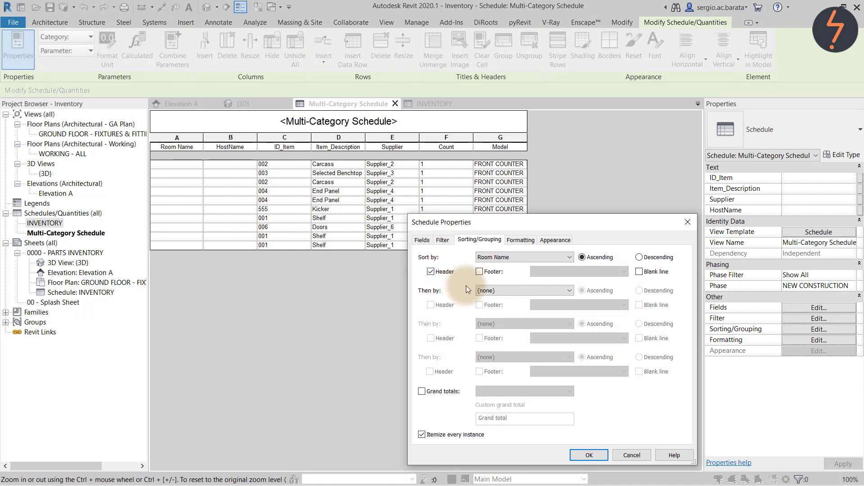
left_click(505, 291)
left_click(507, 343)
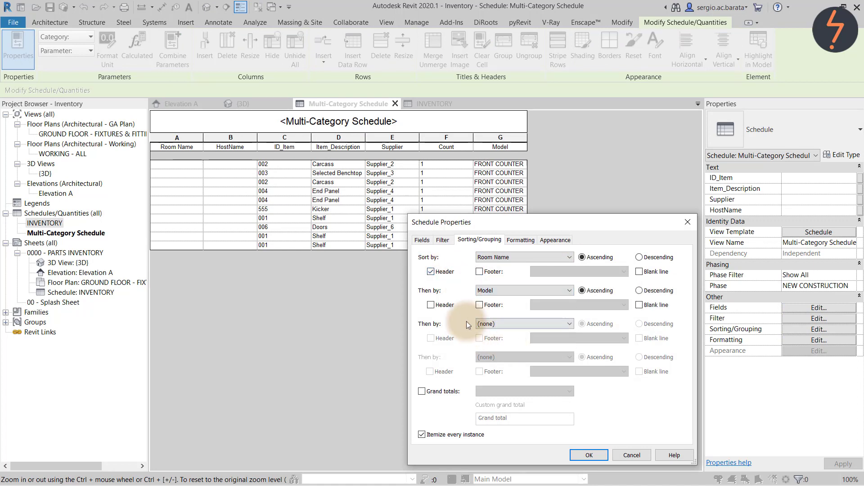
left_click(431, 305)
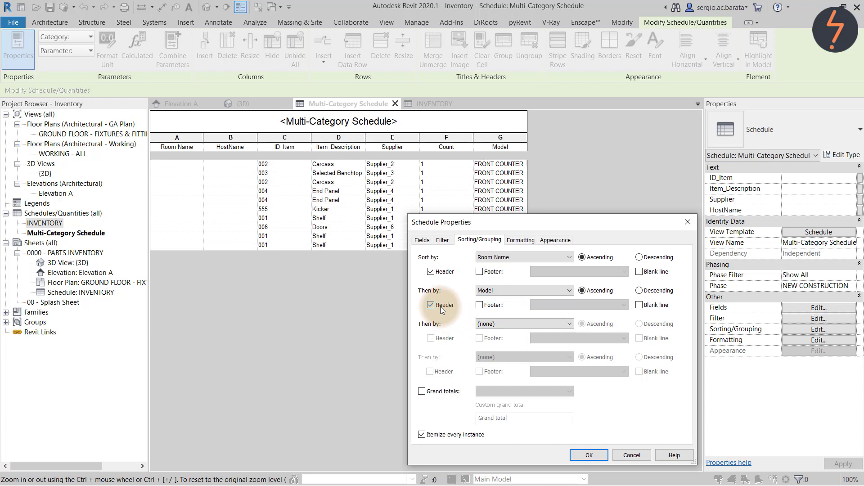
left_click(498, 324)
left_click(488, 354)
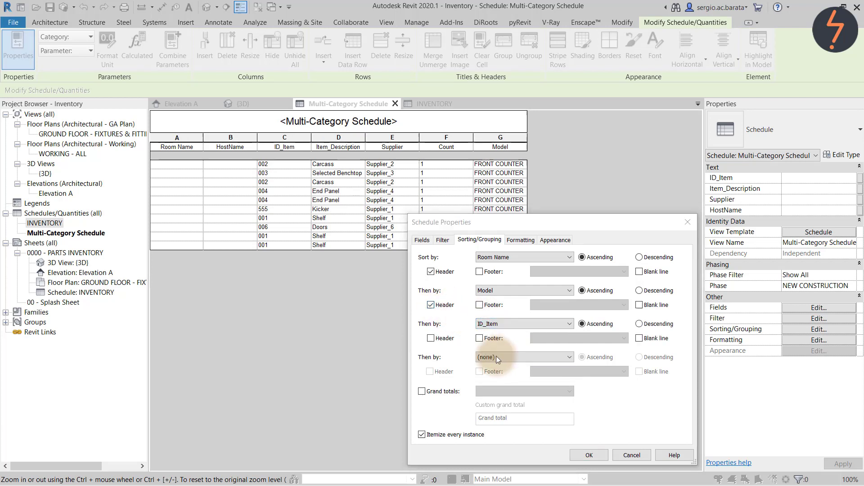
Add a grand total captioned TOTAL PARTS and turn off Itemize every instance.
left_click(421, 392)
left_click_drag(516, 419, 447, 418)
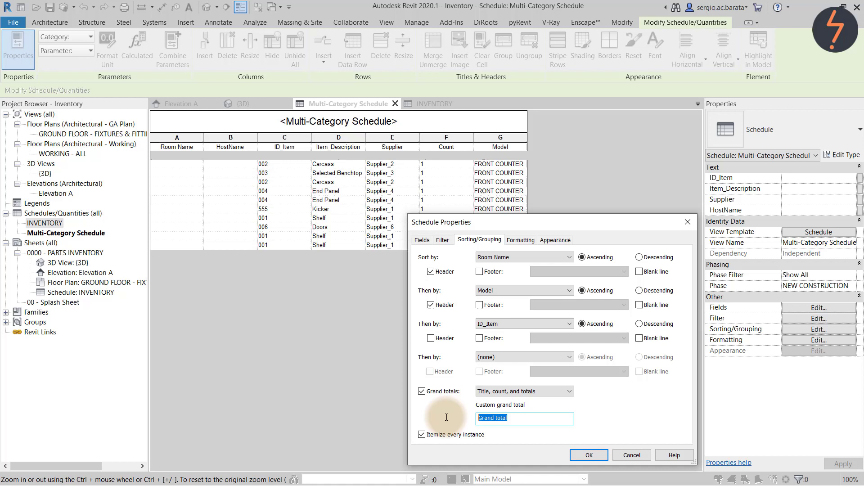
type("TOTAL PARTS")
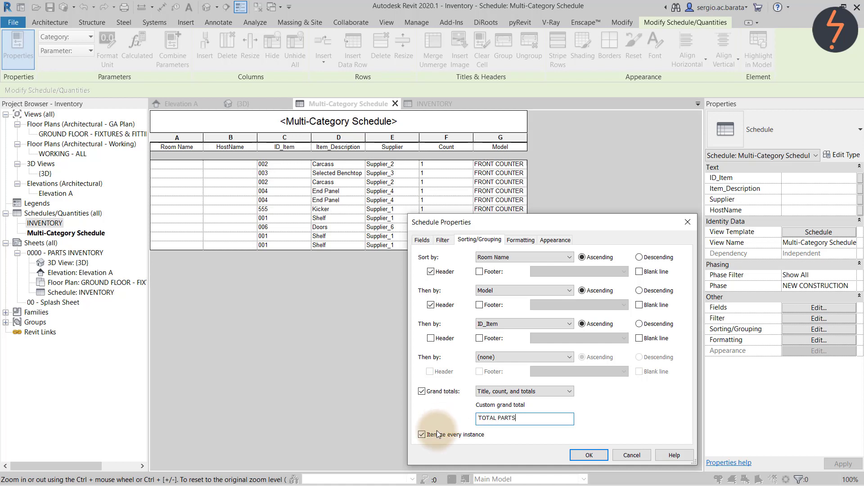
left_click(421, 434)
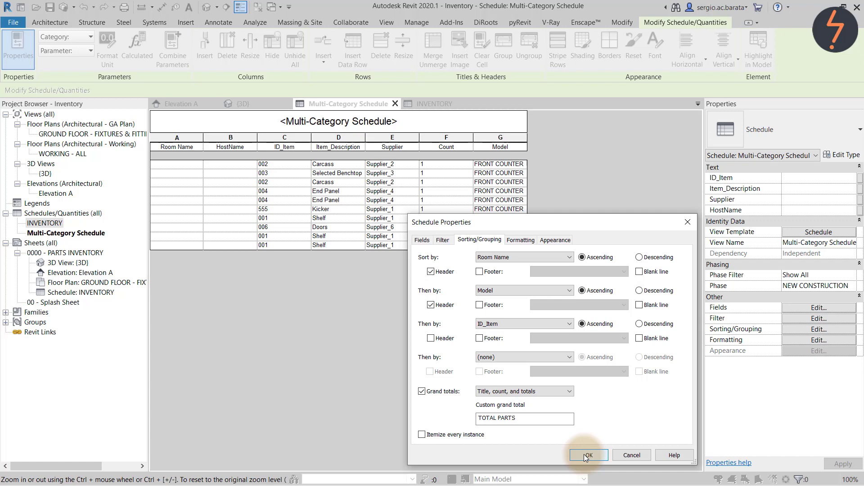
left_click(586, 456)
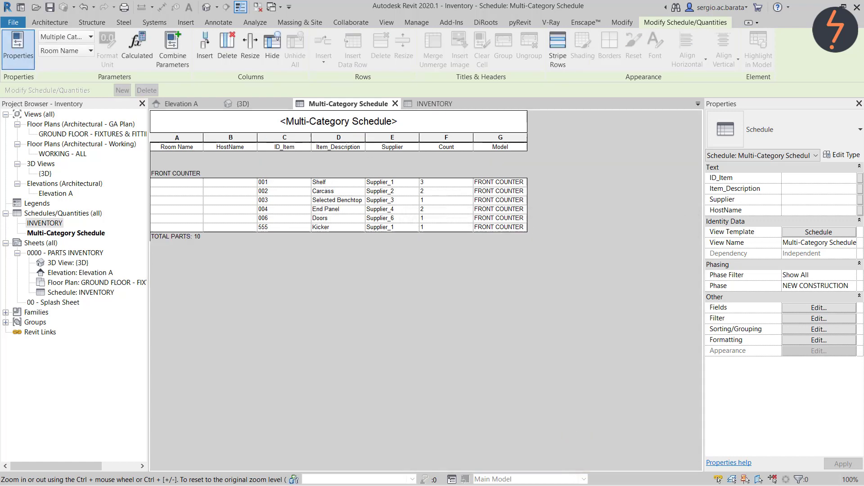
left_click(821, 341)
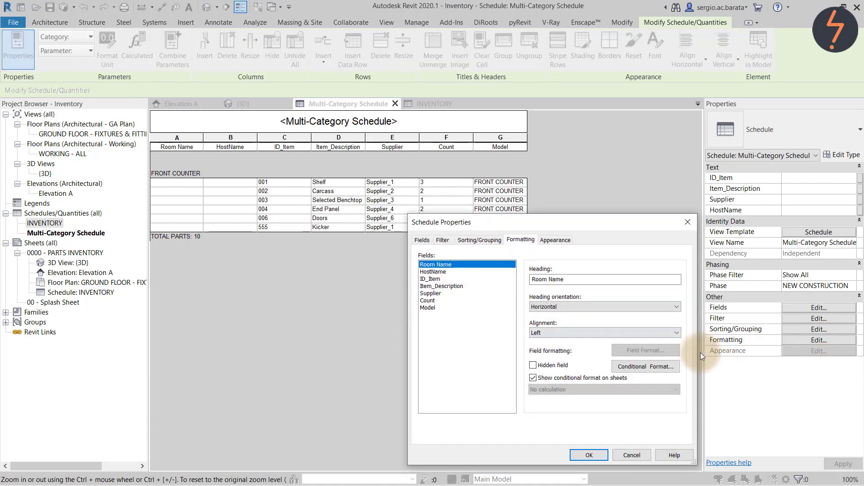
Hide the Room Name and HostName columns in the schedule's Formatting settings.
left_click(562, 365)
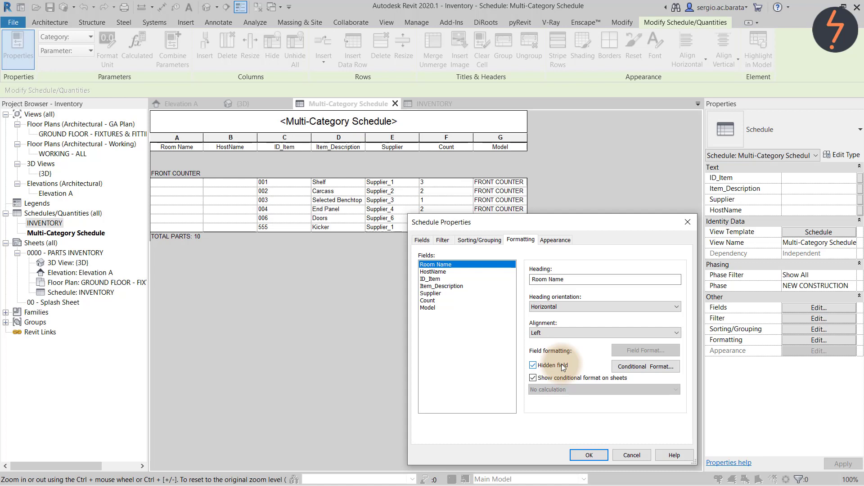
left_click(433, 272)
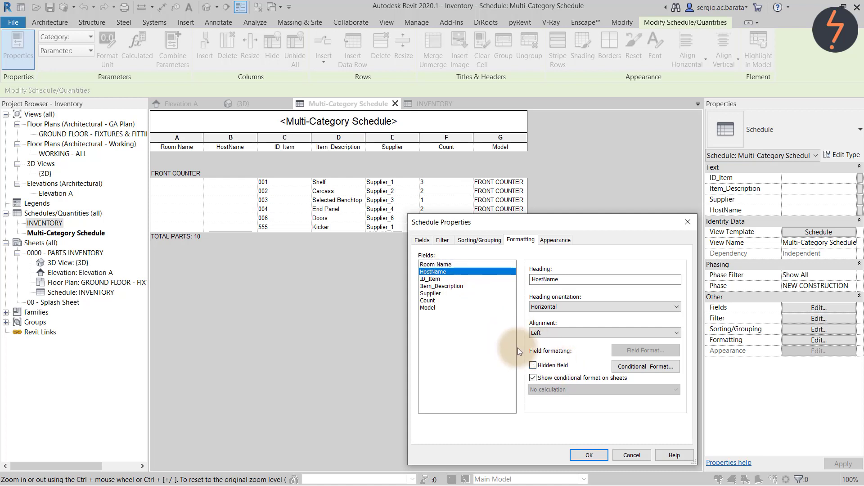
left_click(430, 279)
left_click(432, 286)
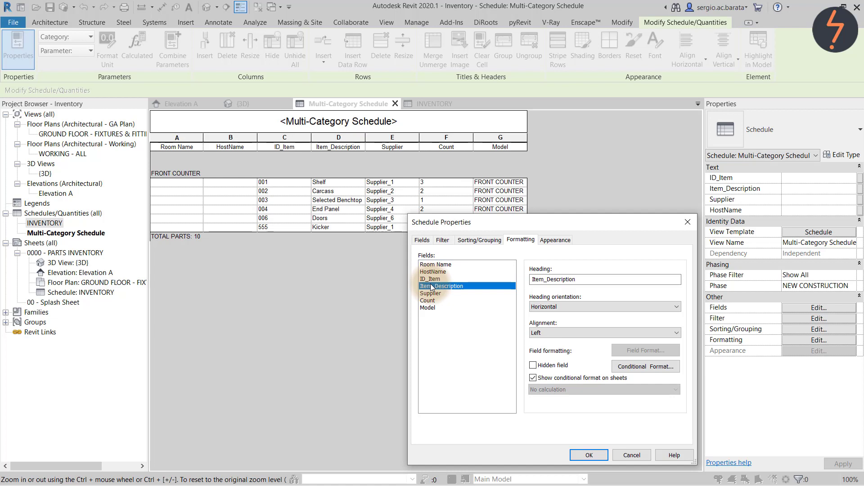
left_click(432, 293)
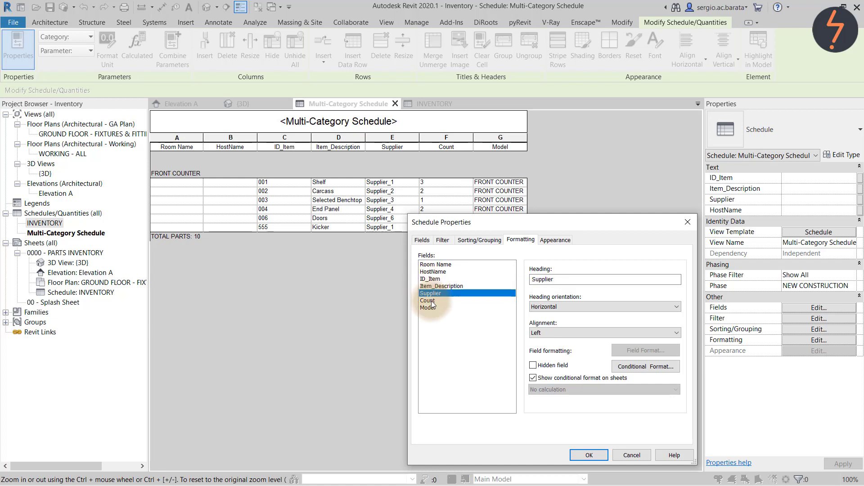
Set the Count field to Calculate totals, hide the Model column, and apply.
left_click(431, 301)
left_click(555, 389)
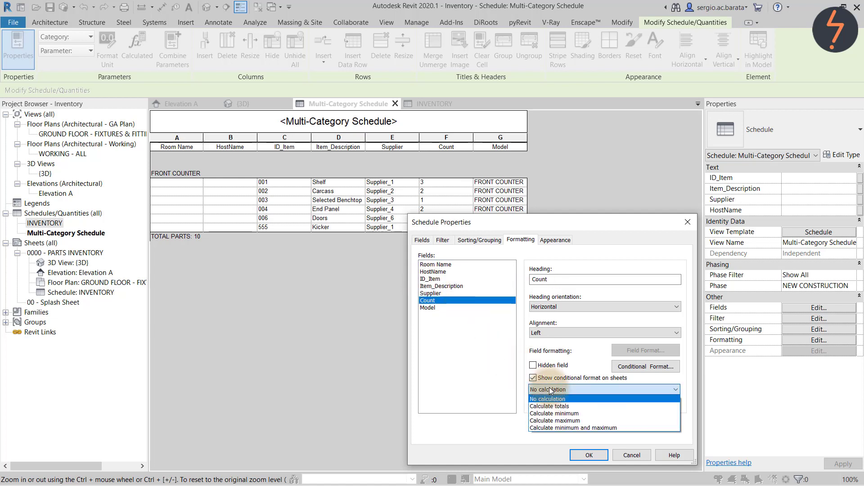
left_click(557, 406)
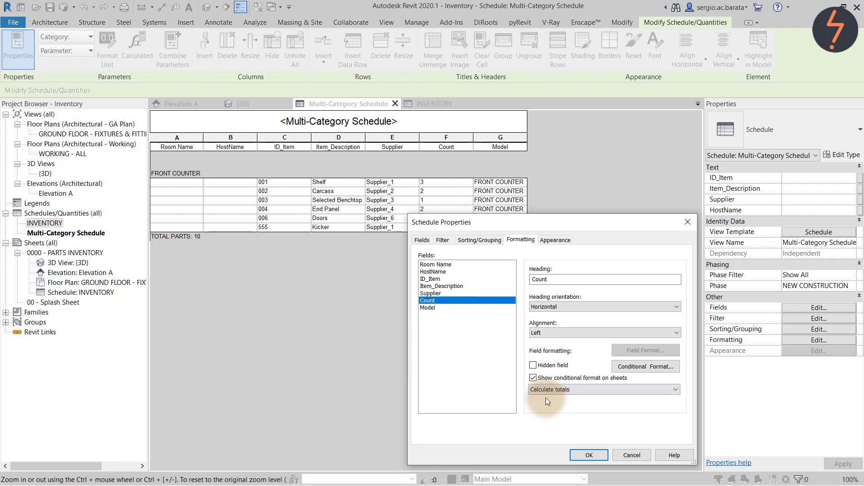
left_click(435, 310)
left_click(533, 365)
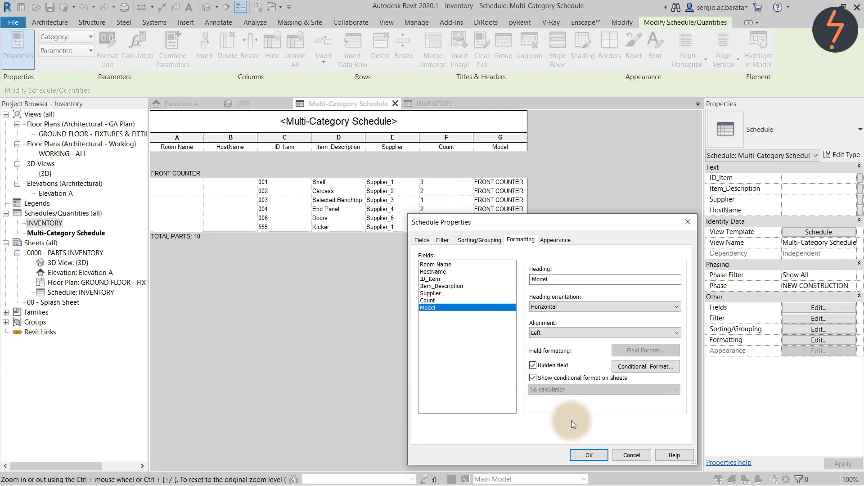
left_click(589, 455)
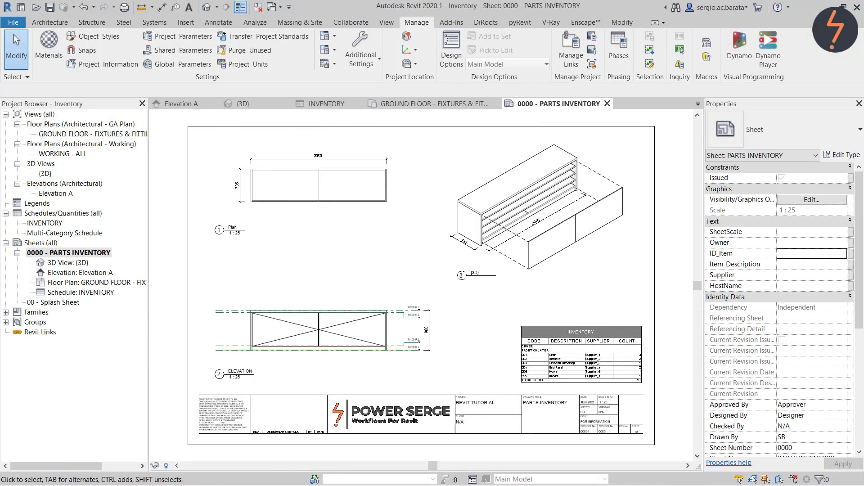
Zoom into the INVENTORY schedule placed on sheet 0000 - PARTS INVENTORY.
scroll(654, 392, "up", 5)
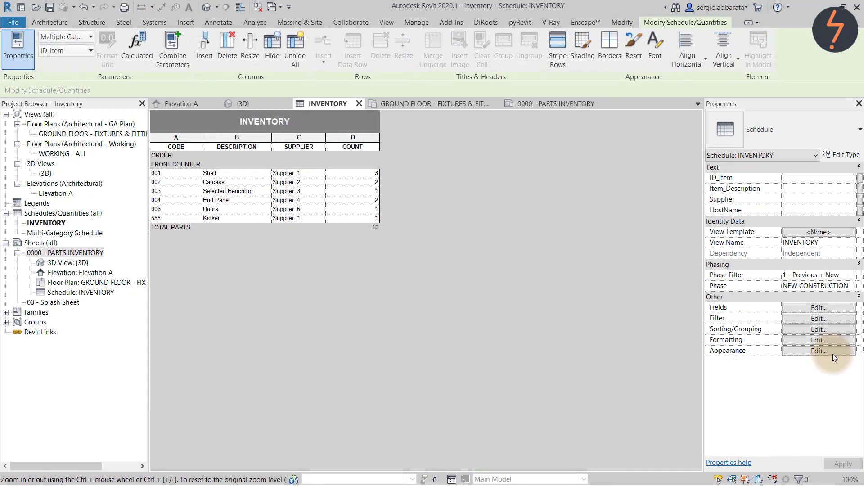
Review the INVENTORY schedule's grid line, Thick Line outline and text appearance settings.
left_click(832, 354)
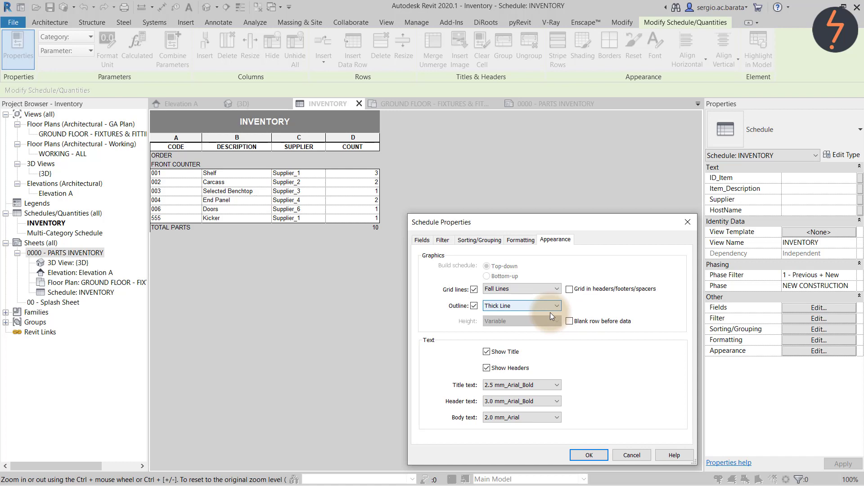
left_click(588, 455)
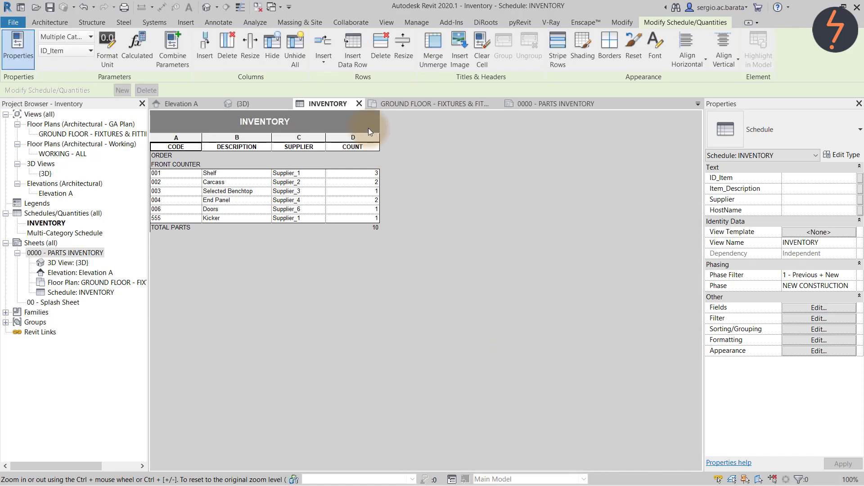
Clear the INVENTORY title cell and replace its text with 'Test'.
double_click(368, 130)
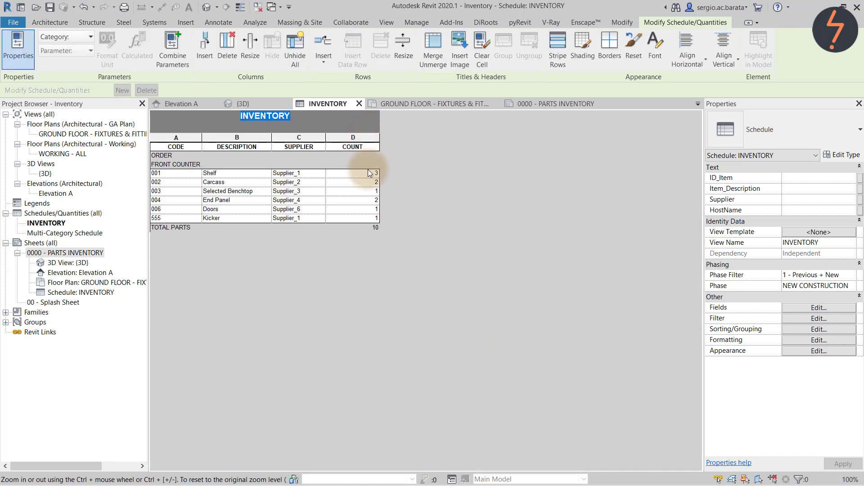
left_click(483, 65)
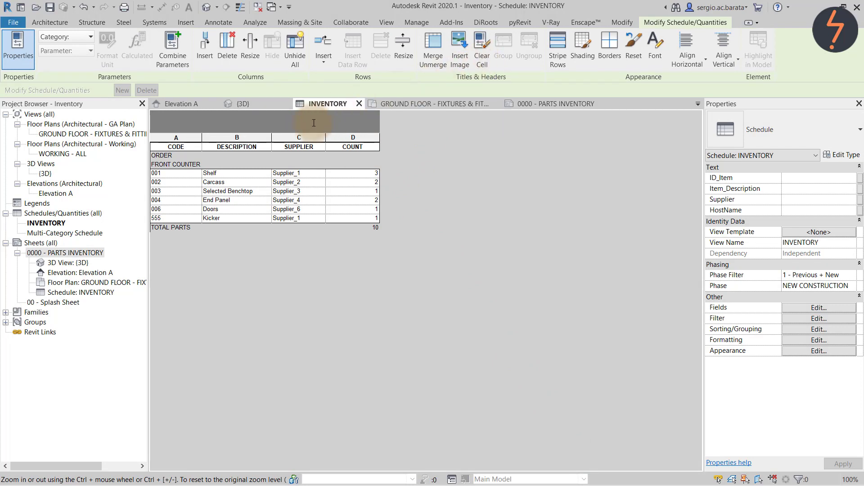
type("Test")
left_click(244, 130)
Confirm the 'Test' title's bold Arial font and begin setting its background shading.
left_click(650, 57)
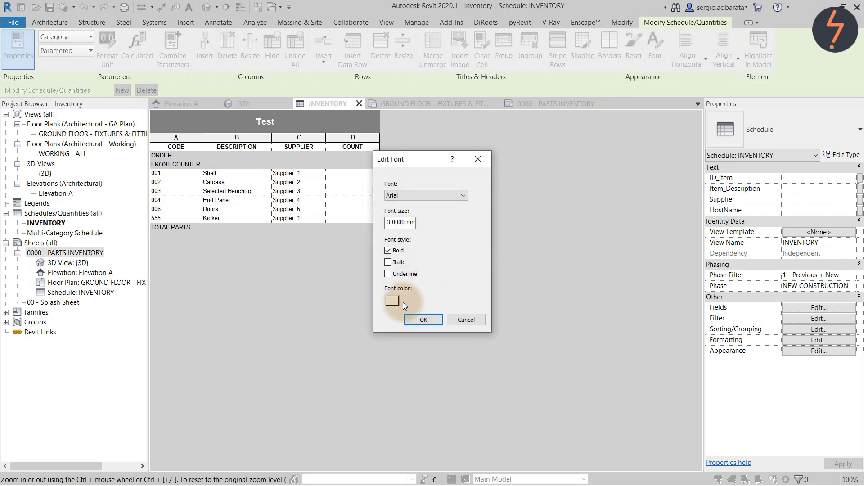
left_click(425, 318)
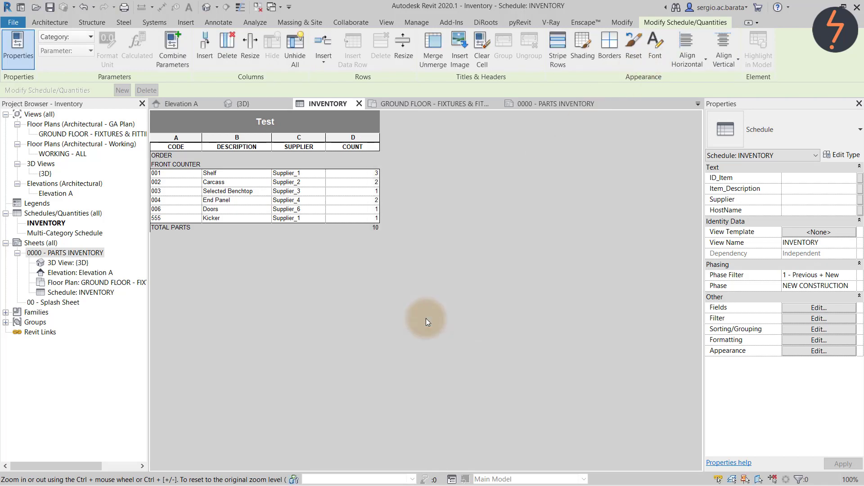
left_click(583, 62)
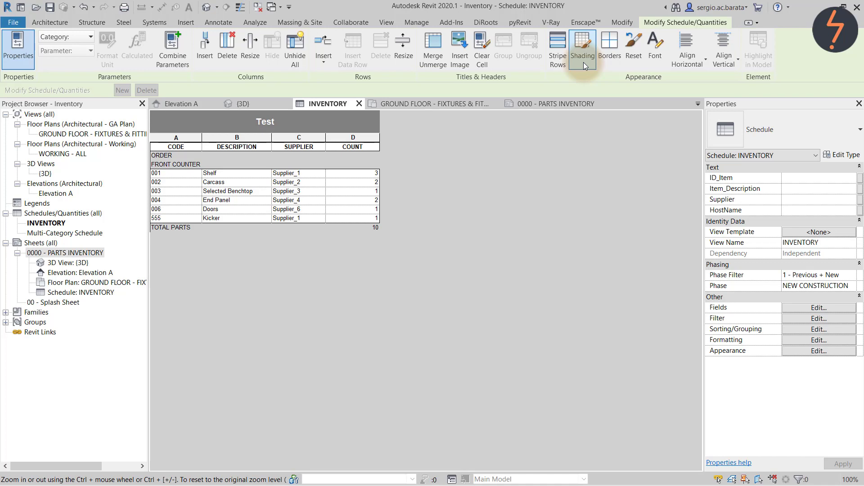